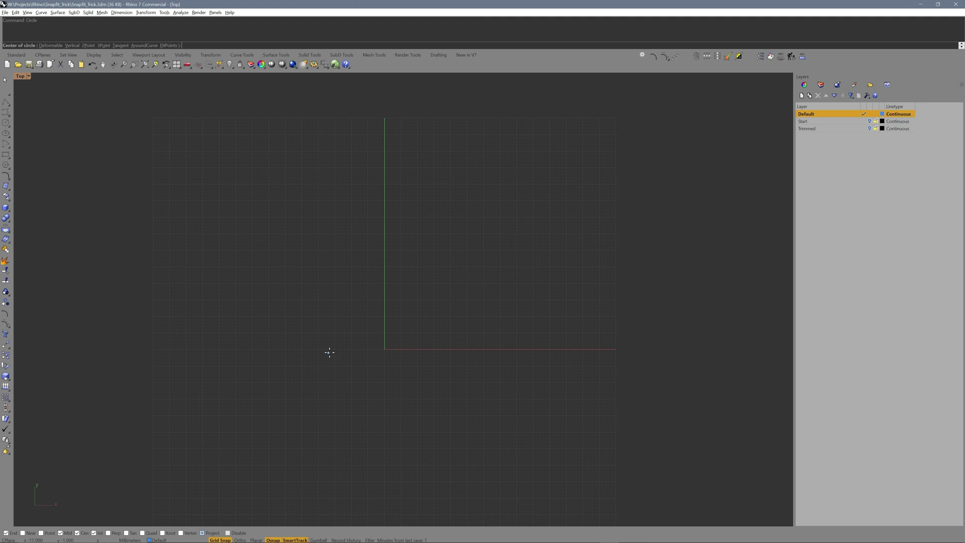
# - Draw a 52 mm circle centred below the origin
pyautogui.click(385, 449)
pyautogui.write('52')
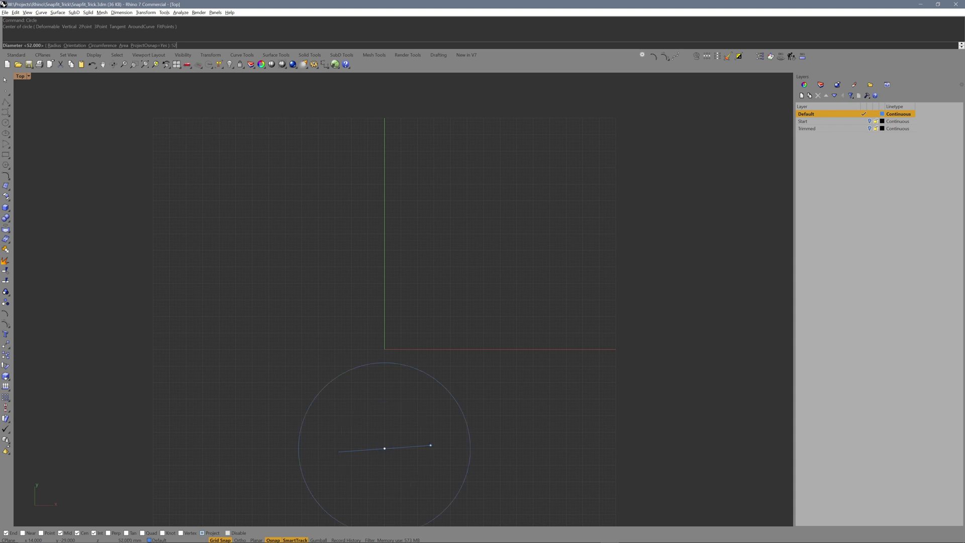
pyautogui.press('Return')
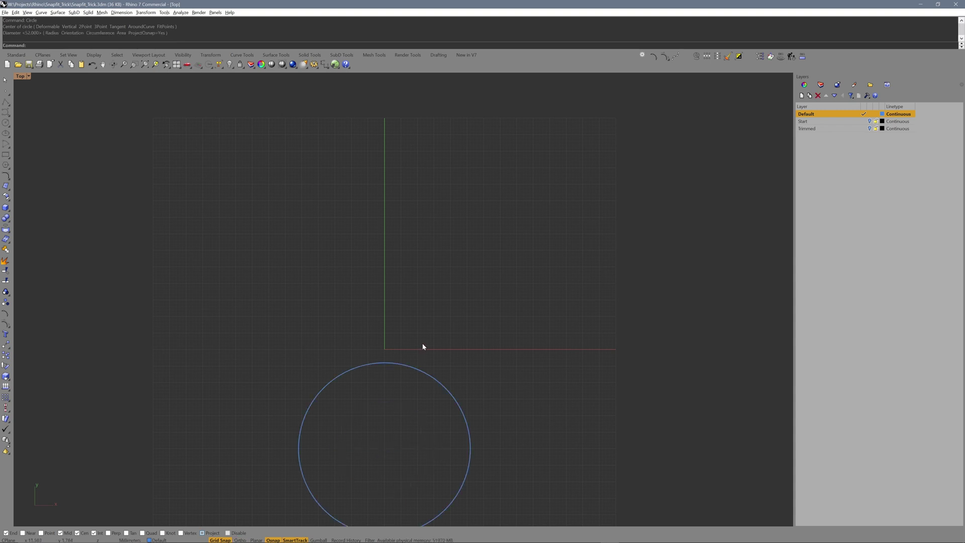
# - Draw a horizontal straight line segment beside the circle
pyautogui.click(5, 104)
pyautogui.click(287, 249)
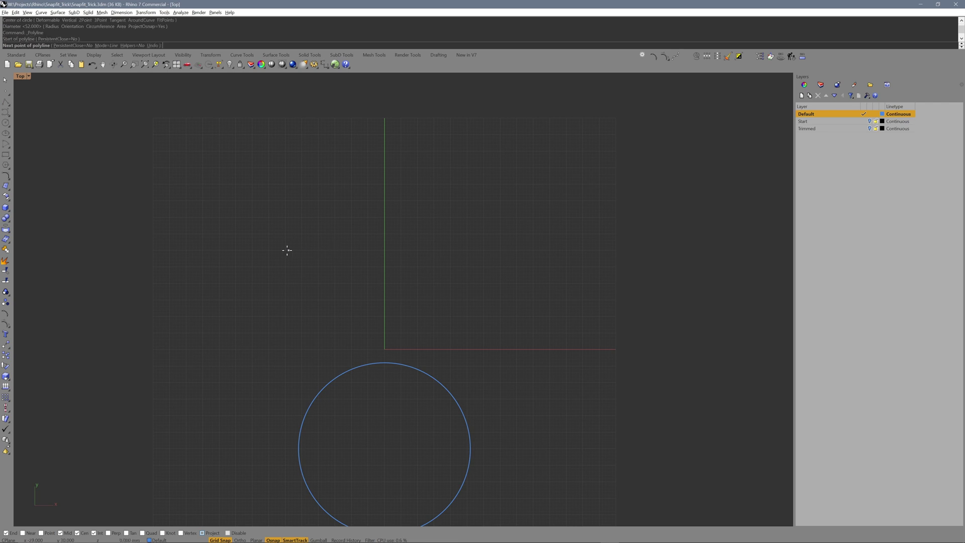
pyautogui.click(334, 250)
pyautogui.press('Return')
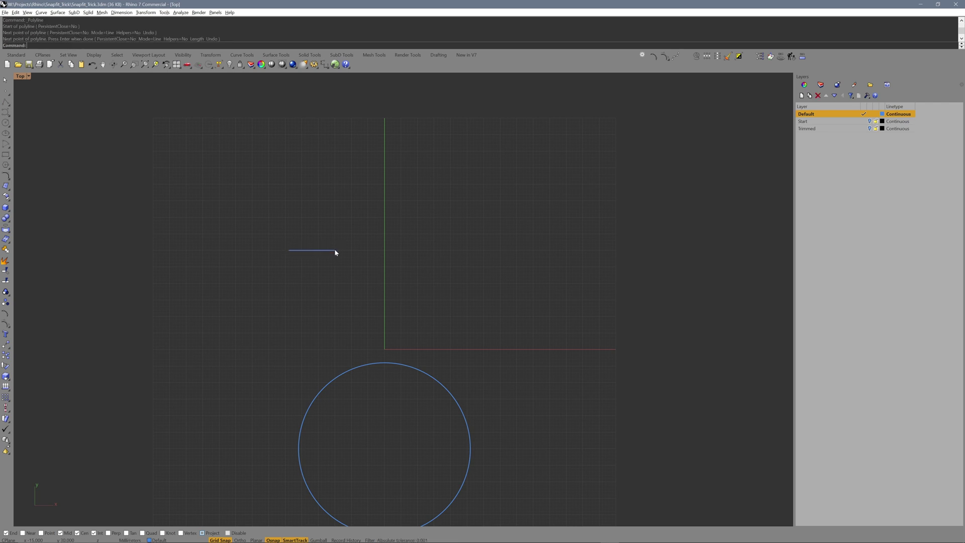
# - Offset the line to make a parallel copy below it
pyautogui.scroll(3, 327, 251)
pyautogui.click(327, 250)
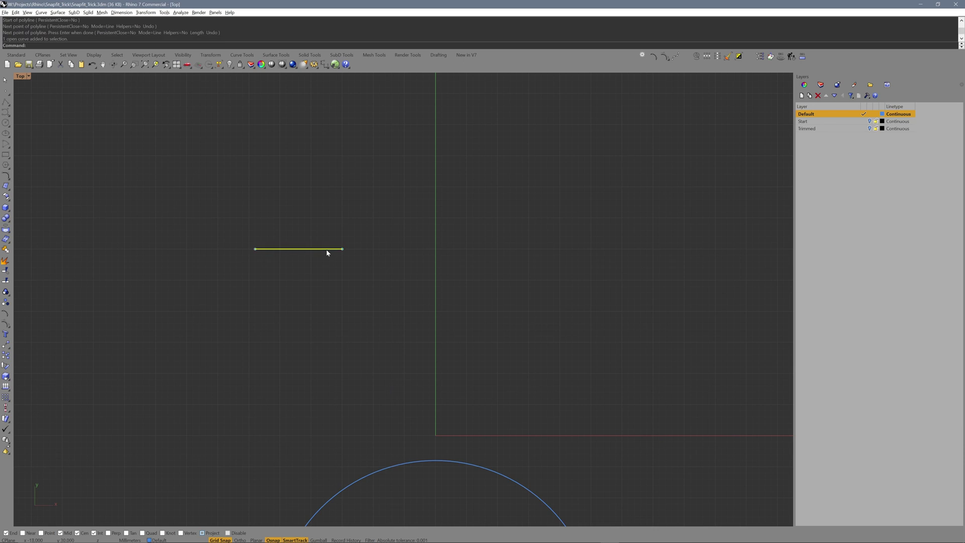
pyautogui.write('Offset')
pyautogui.press('Return')
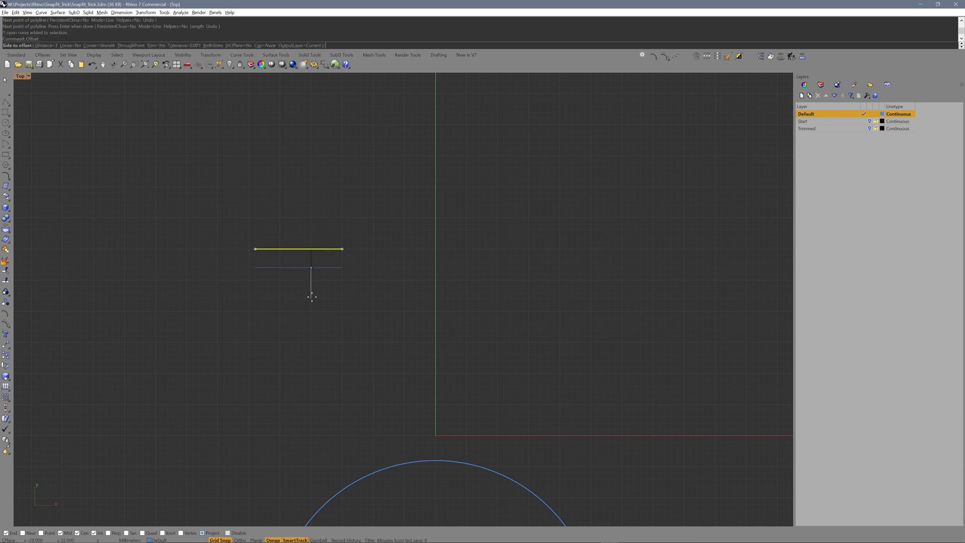
pyautogui.click(312, 296)
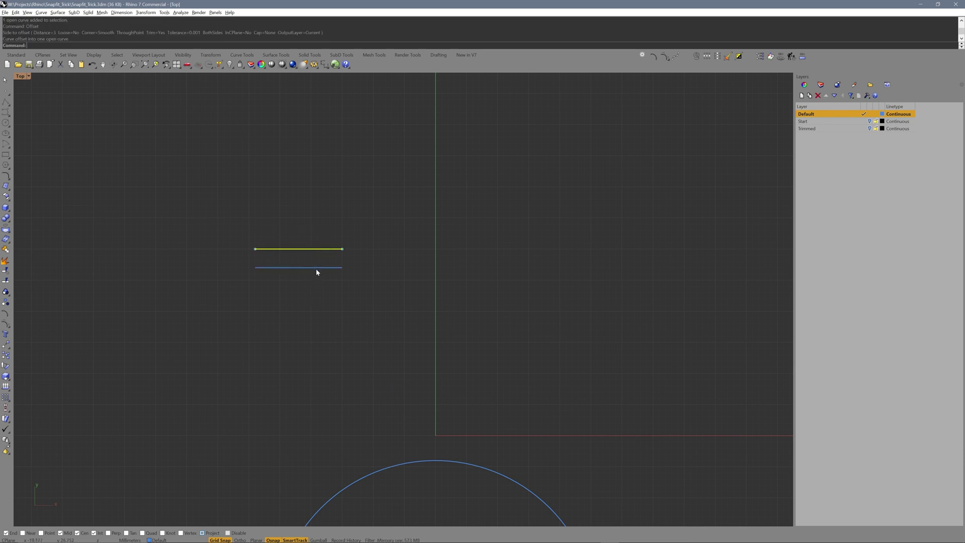
pyautogui.scroll(3, 306, 275)
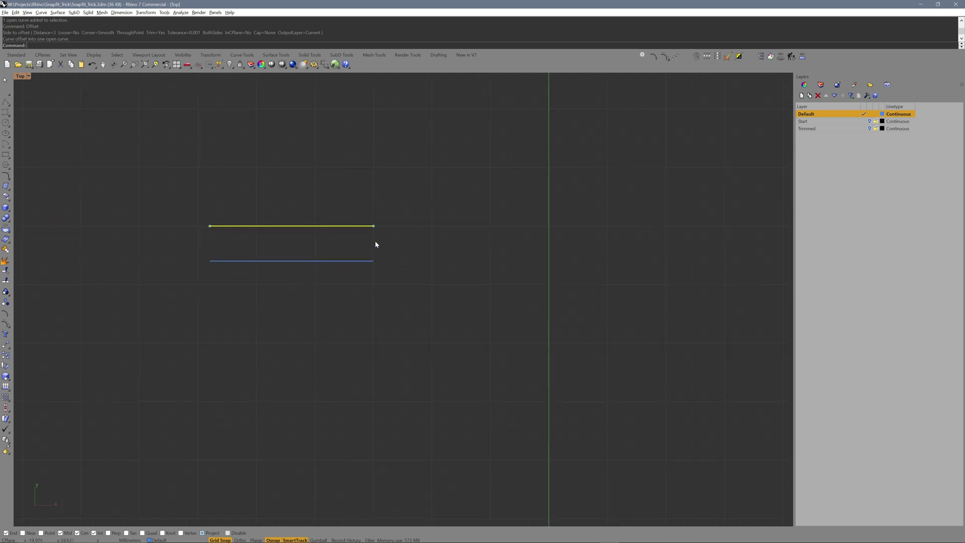
# - Draw a diameter circle from the lower line's right end to the upper line's right end
pyautogui.press('Escape')
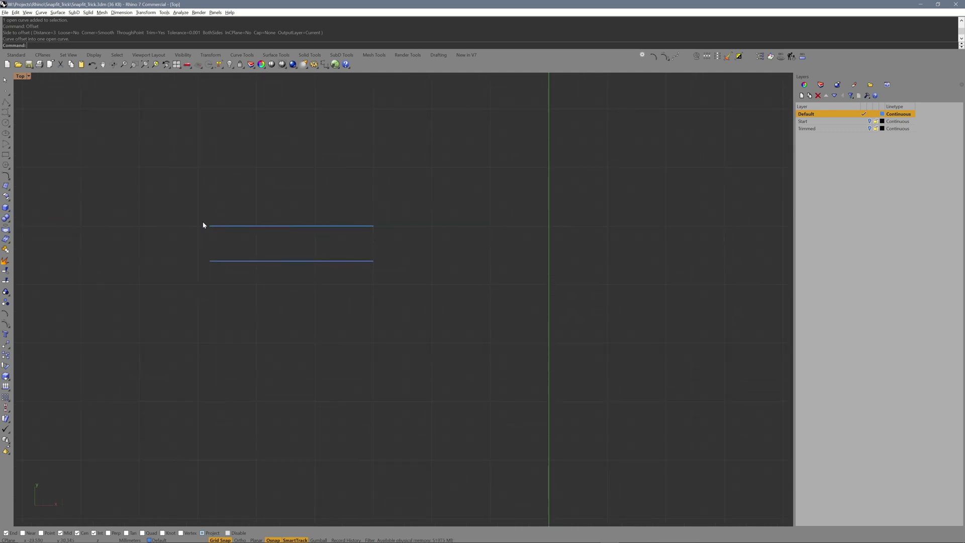
pyautogui.click(6, 124)
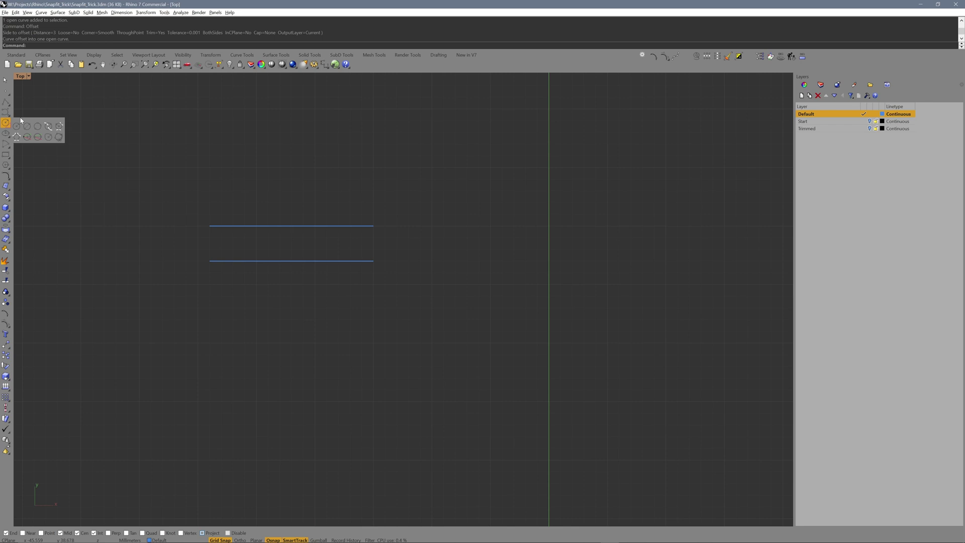
pyautogui.moveTo(20, 122); pyautogui.dragTo(43, 123)
pyautogui.click(52, 132)
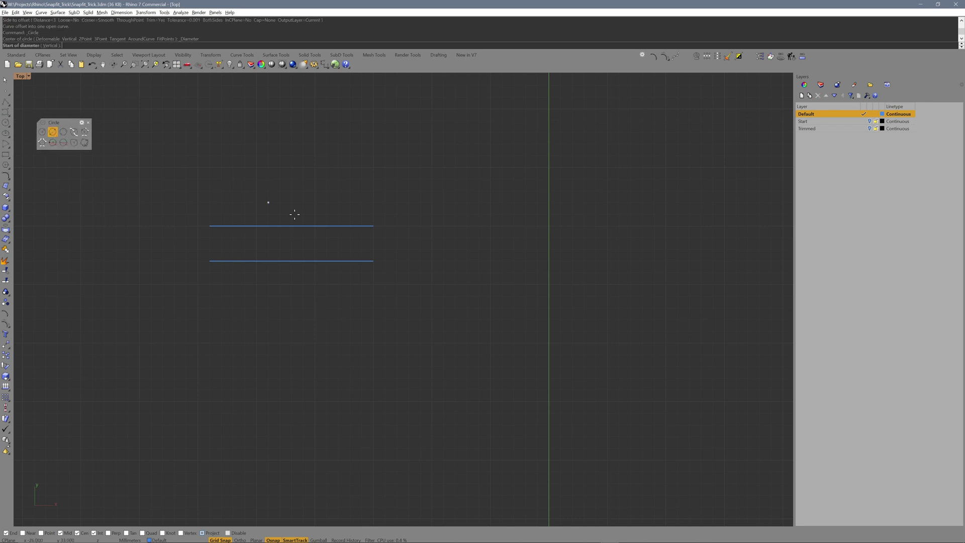
pyautogui.click(374, 260)
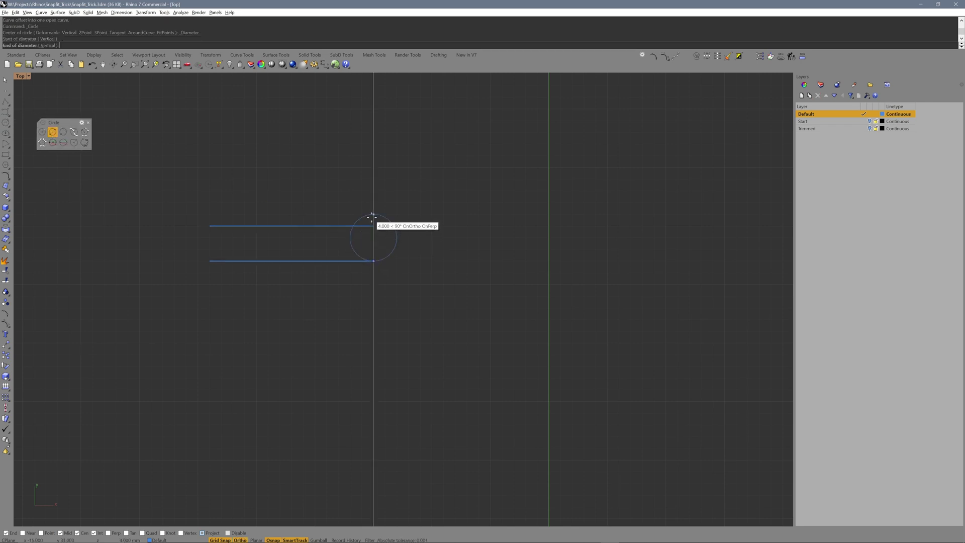
pyautogui.press('F8')
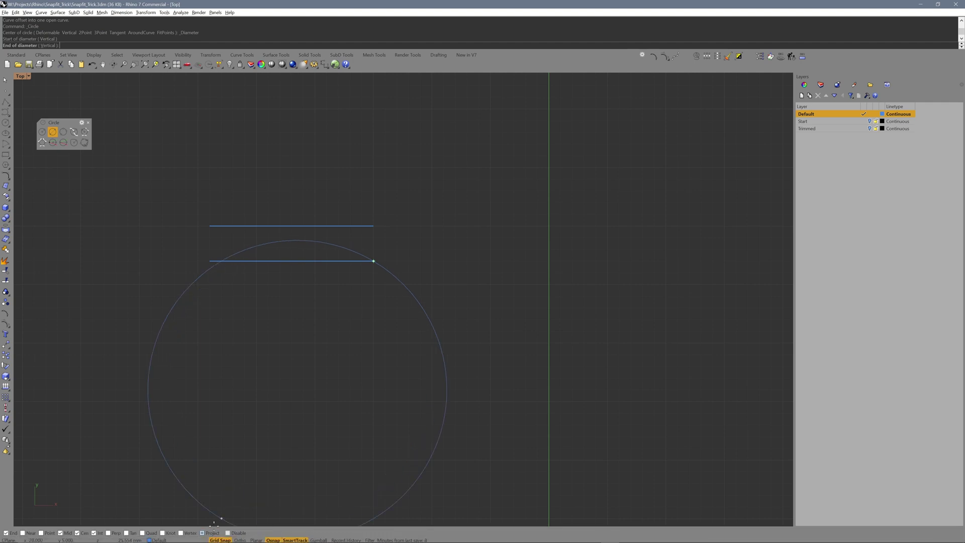
pyautogui.press('F8')
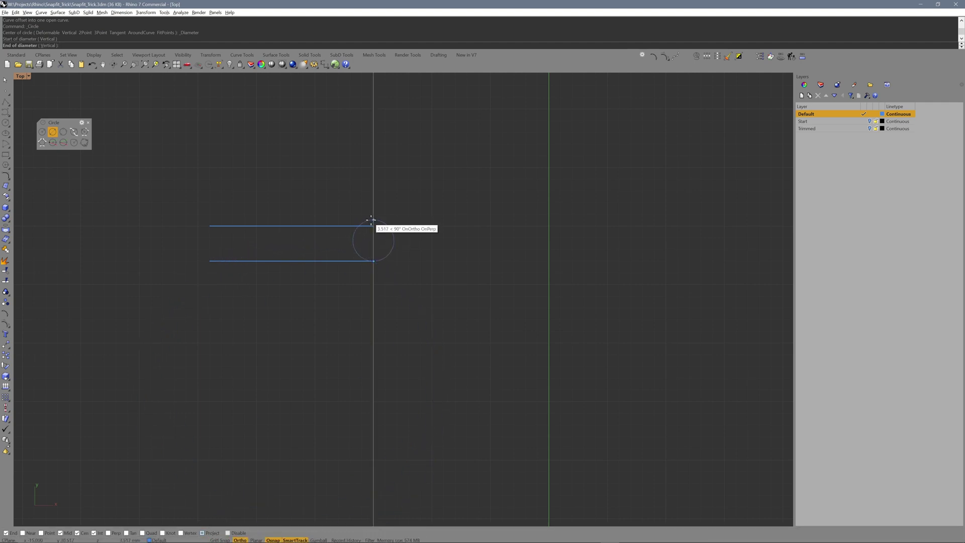
pyautogui.click(371, 220)
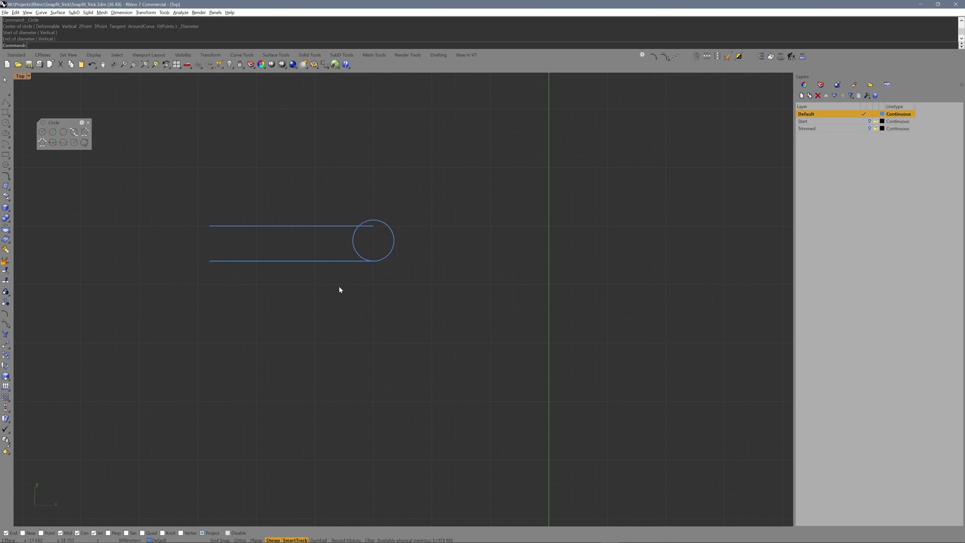
# - Offset the lower line 1.5 mm downward
pyautogui.click(283, 261)
pyautogui.write('Offset')
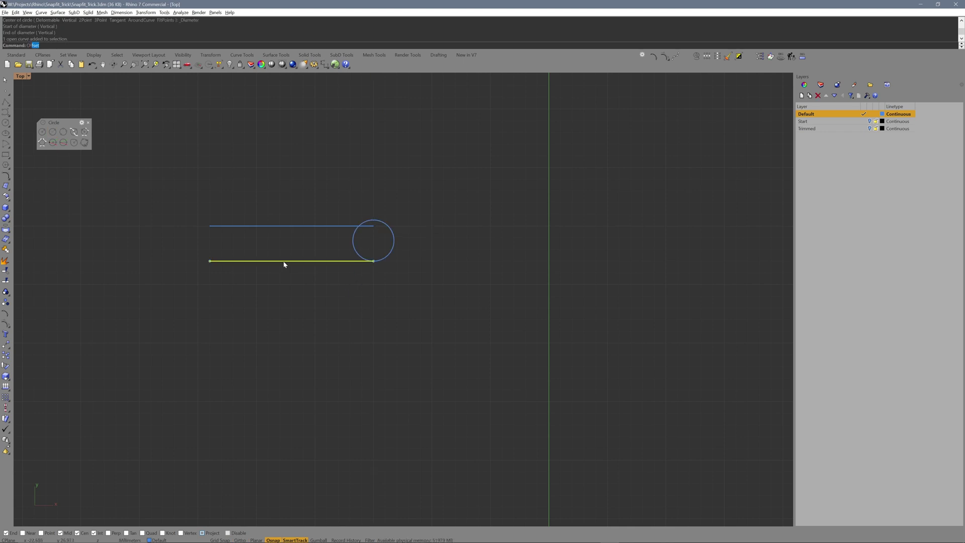
pyautogui.press('Return')
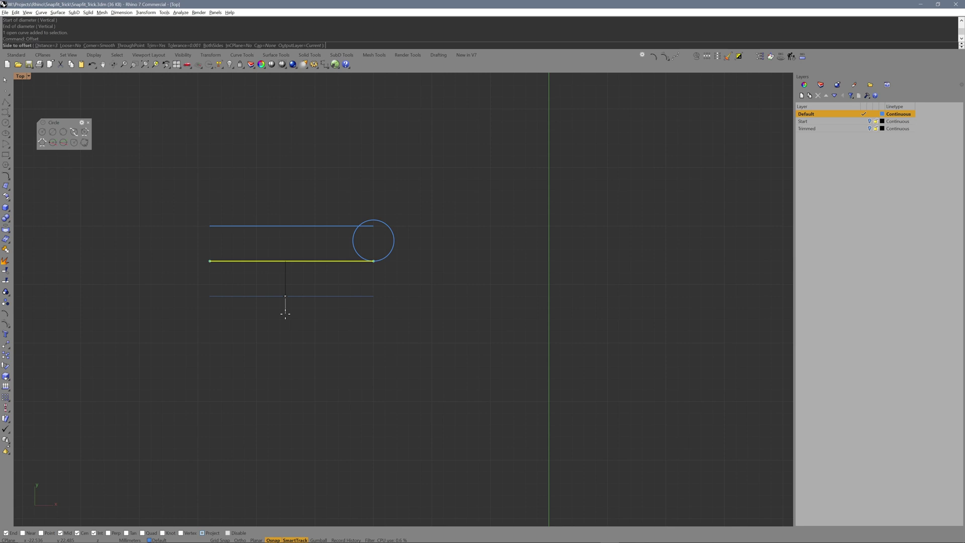
pyautogui.write('1.5')
pyautogui.press('Return')
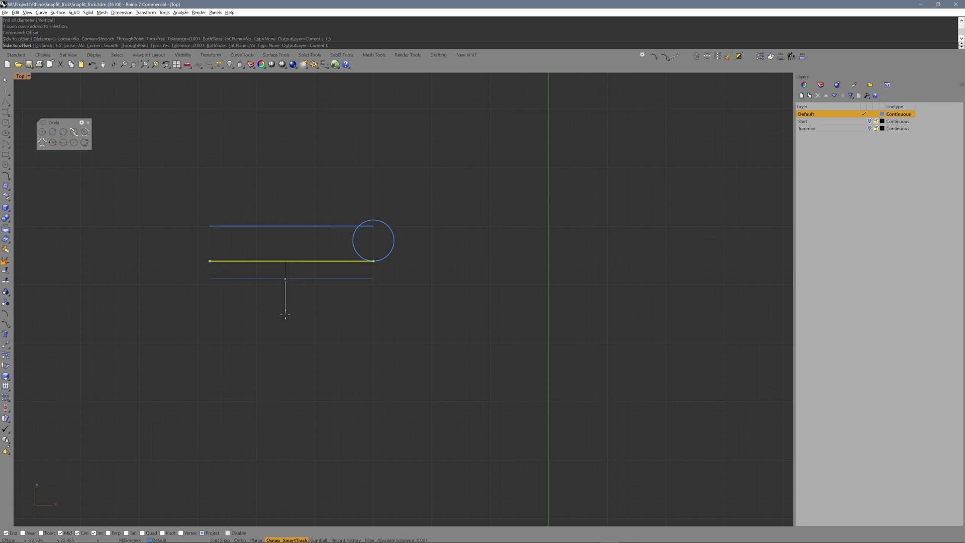
pyautogui.press('Escape')
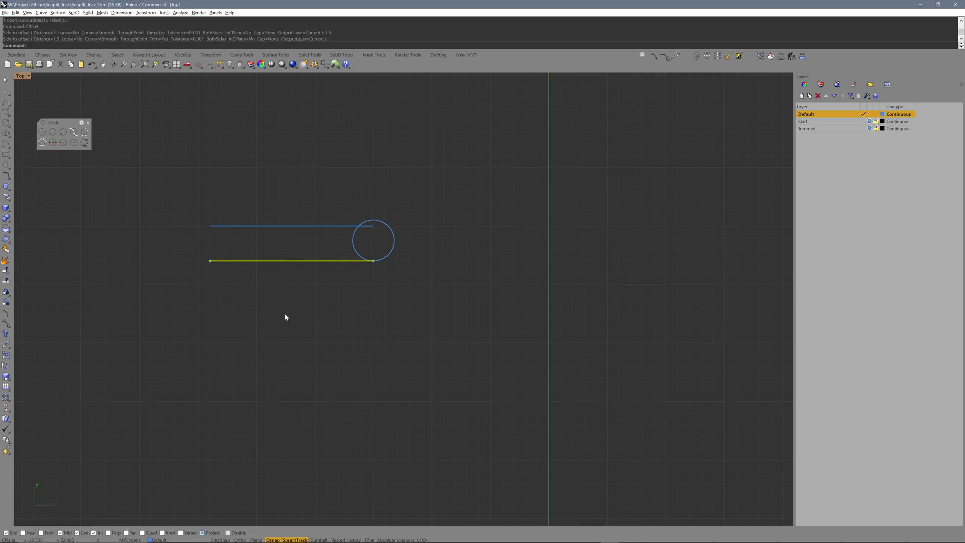
pyautogui.press('Return')
pyautogui.click(285, 317)
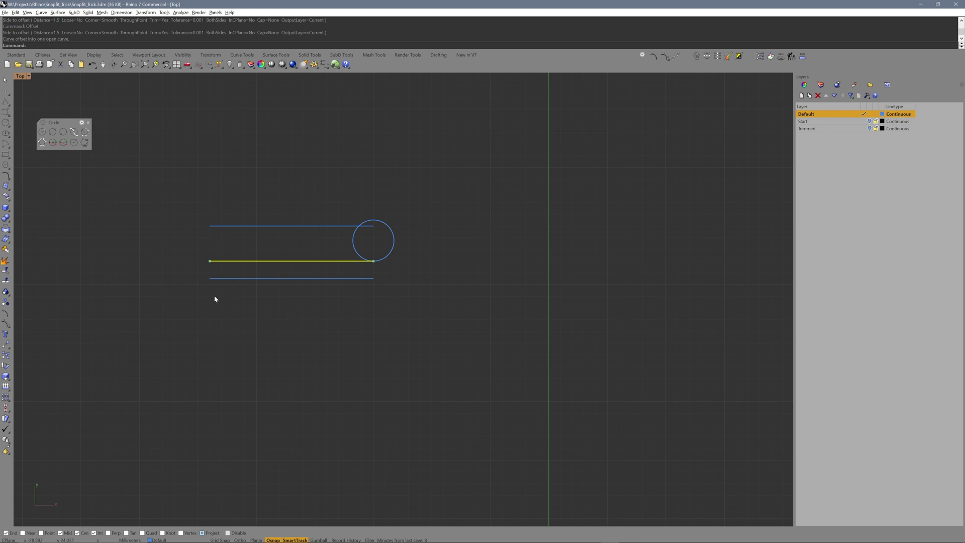
# - Join the left ends of the lower line and its offset with a polyline
pyautogui.click(6, 102)
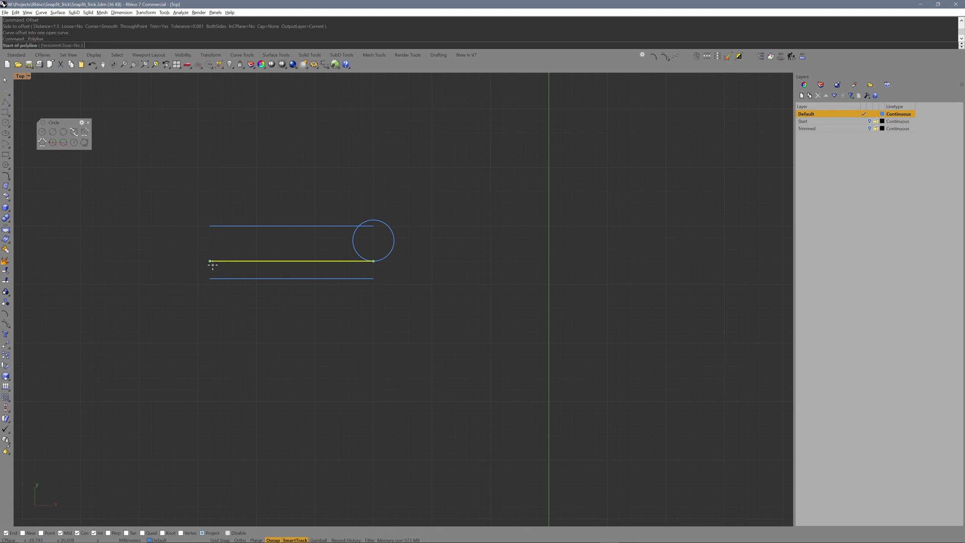
pyautogui.click(210, 260)
pyautogui.click(211, 279)
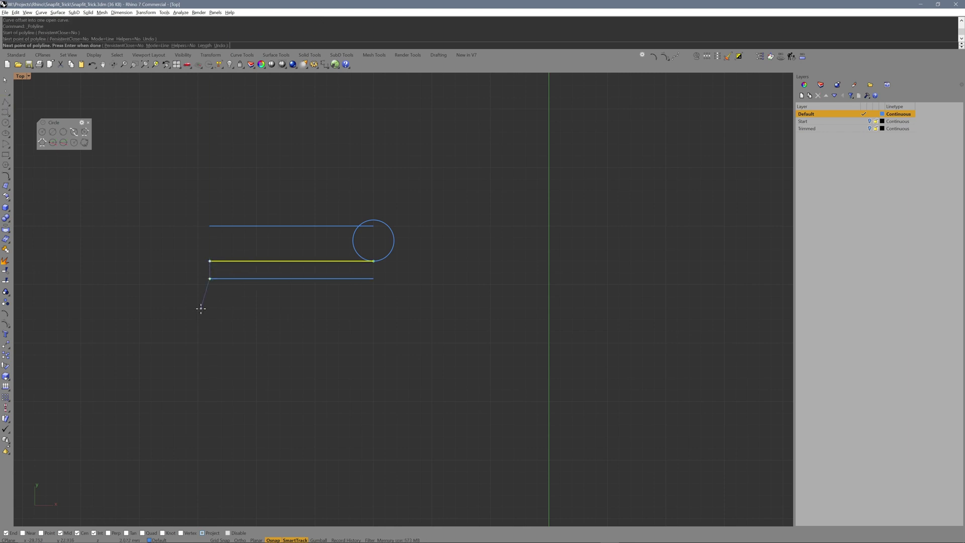
pyautogui.press('Return')
pyautogui.press('Escape')
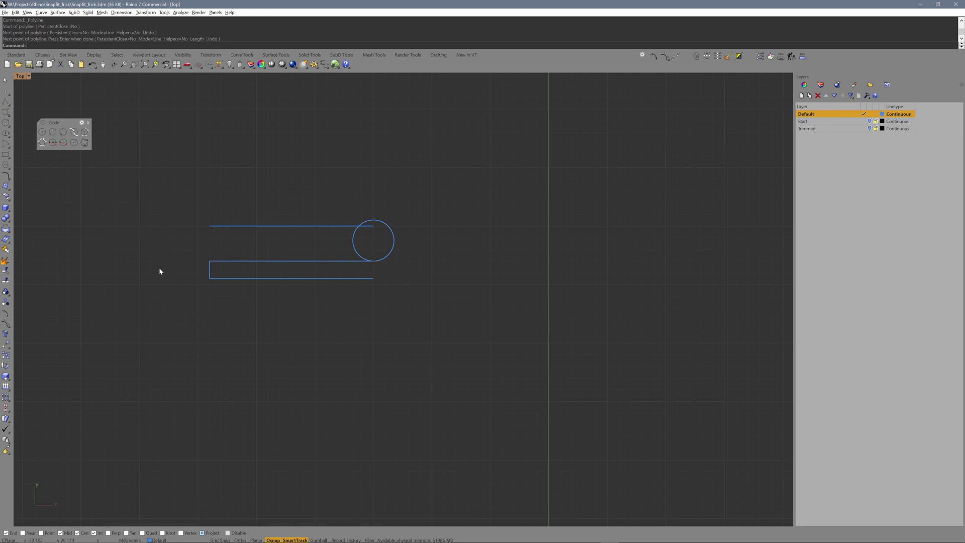
# - Draw a small circle centred on that left closing edge
pyautogui.click(43, 132)
pyautogui.click(210, 270)
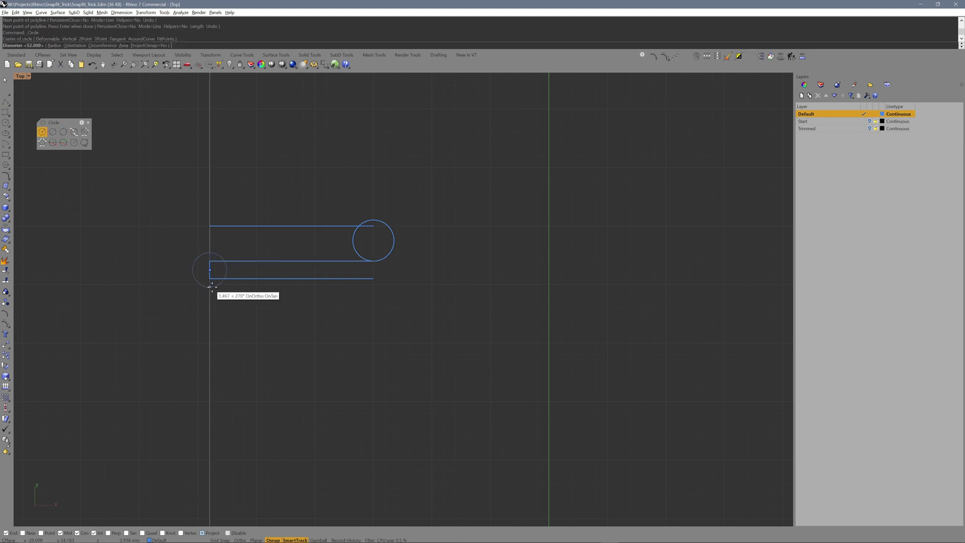
pyautogui.click(211, 284)
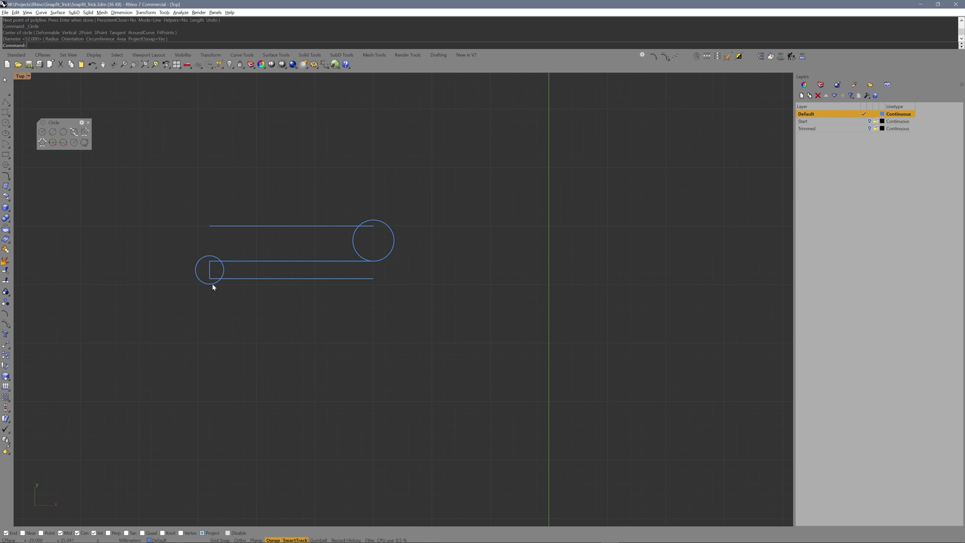
# - Trim the upper line's end inside the right circle
pyautogui.write('trim')
pyautogui.press('Return')
pyautogui.scroll(4, 407, 277)
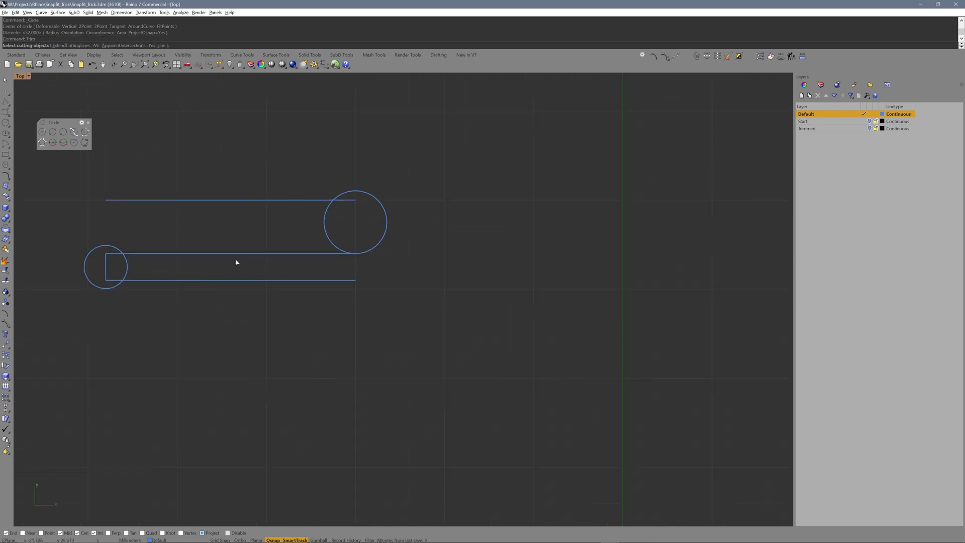
pyautogui.click(326, 217)
pyautogui.press('Return')
pyautogui.click(342, 200)
pyautogui.press('Return')
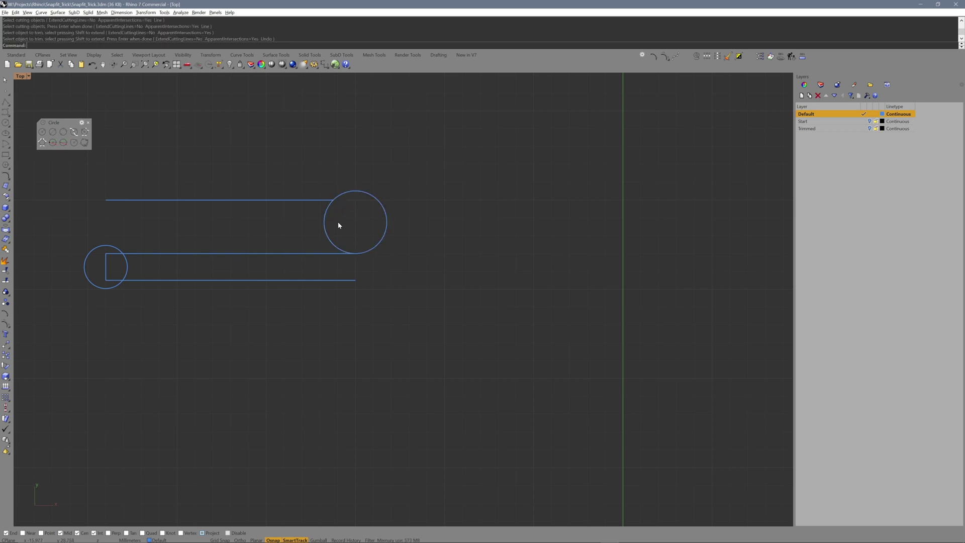
# - Trim away both circles' arcs lying between the lines
pyautogui.press('Return')
pyautogui.moveTo(307, 176); pyautogui.dragTo(288, 311)
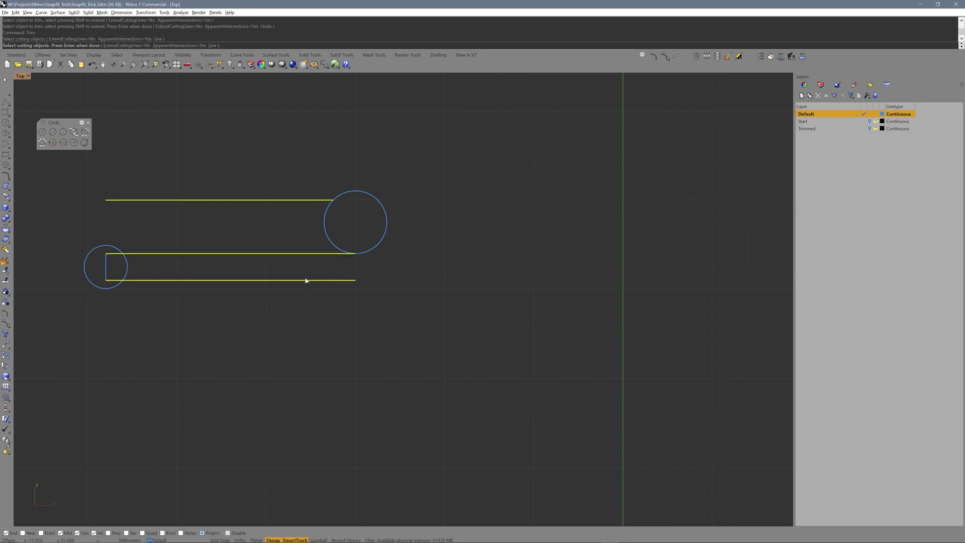
pyautogui.press('Return')
pyautogui.click(326, 224)
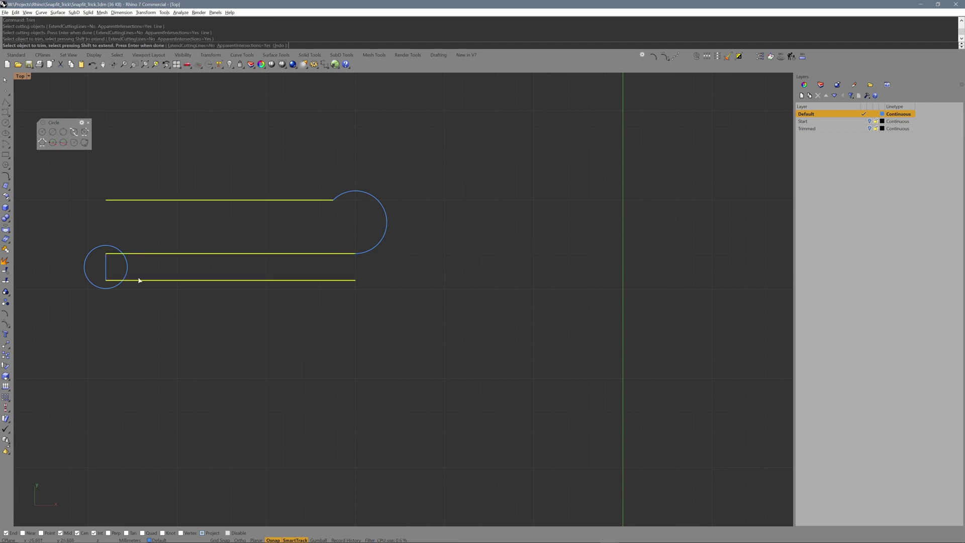
pyautogui.click(128, 272)
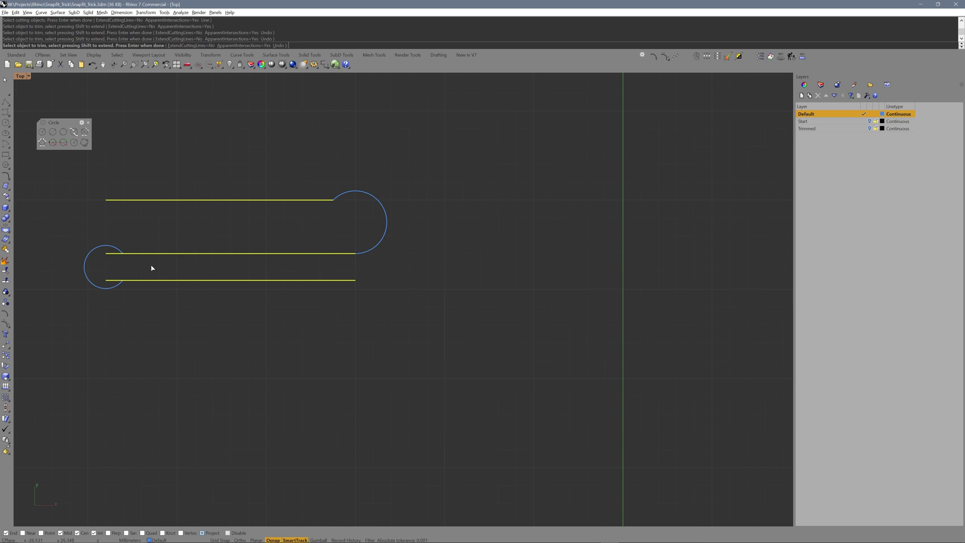
pyautogui.press('Return')
# - Trim the two line stubs inside the left circle using its remaining arc
pyautogui.click(119, 250)
pyautogui.press('Return')
pyautogui.click(114, 253)
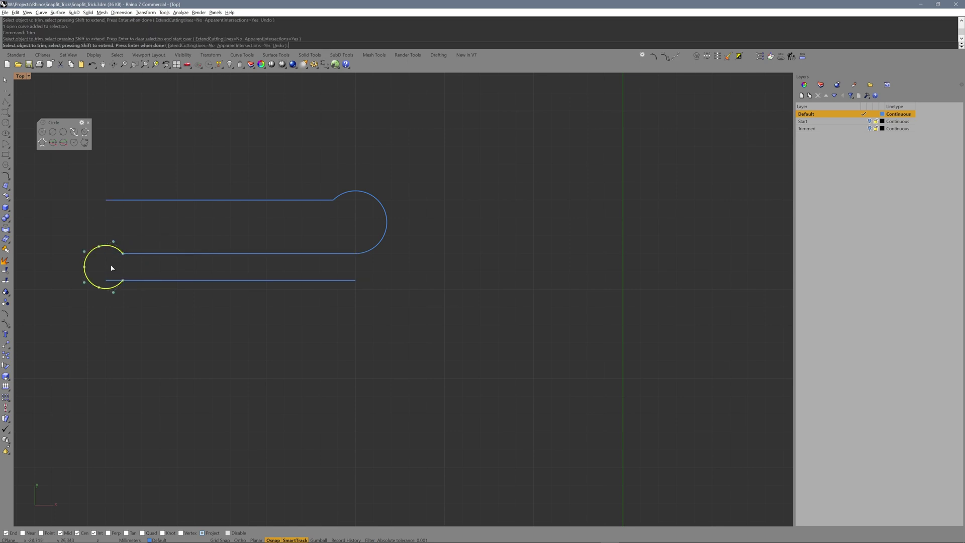
pyautogui.click(114, 280)
pyautogui.press('Return')
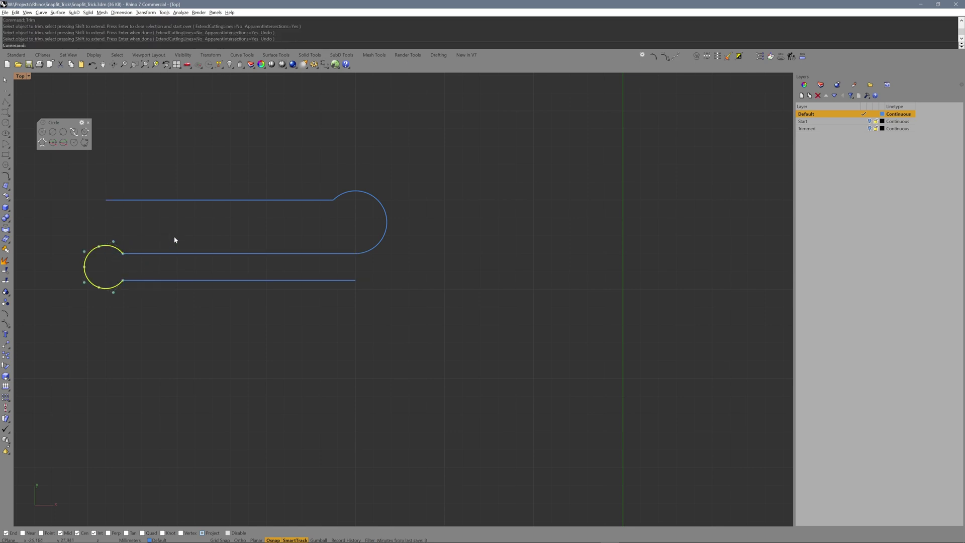
pyautogui.press('Return')
pyautogui.press('Escape')
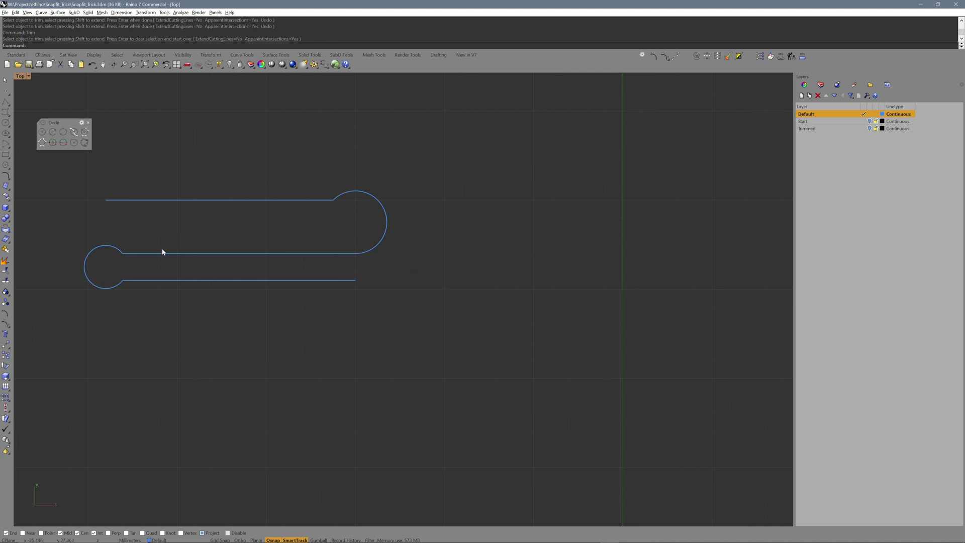
pyautogui.moveTo(439, 157); pyautogui.dragTo(194, 378)
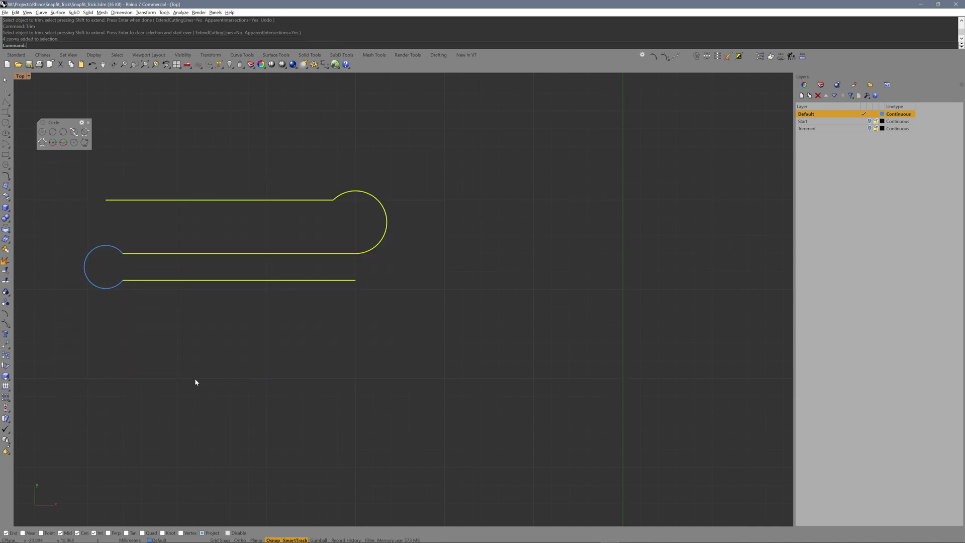
pyautogui.press('Escape')
# - Draw a larger circle centred on the upper arc, reaching the bottom line's end
pyautogui.click(43, 133)
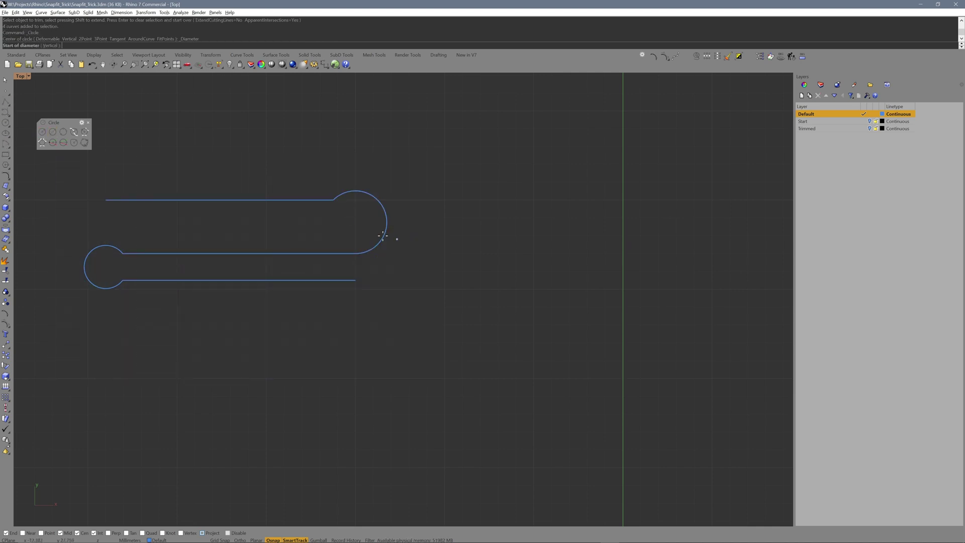
pyautogui.press('Escape')
pyautogui.press('Return')
pyautogui.click(388, 211)
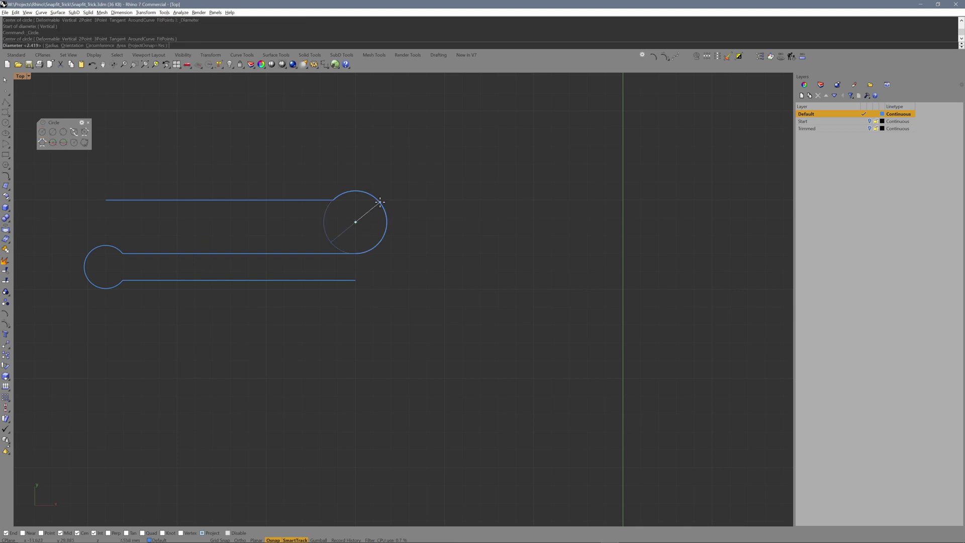
pyautogui.click(356, 283)
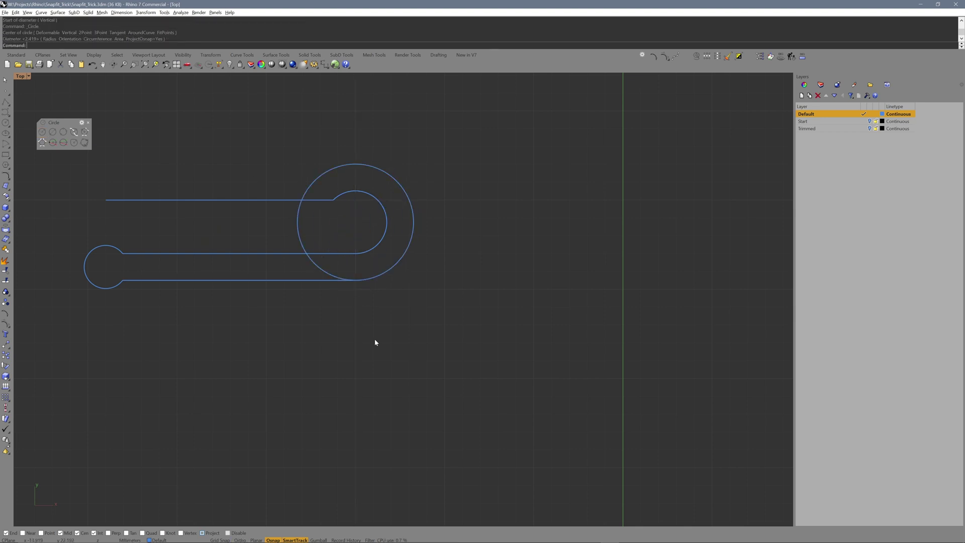
# - Draw a horizontal line running right from the large circle at the top line's level
pyautogui.click(5, 103)
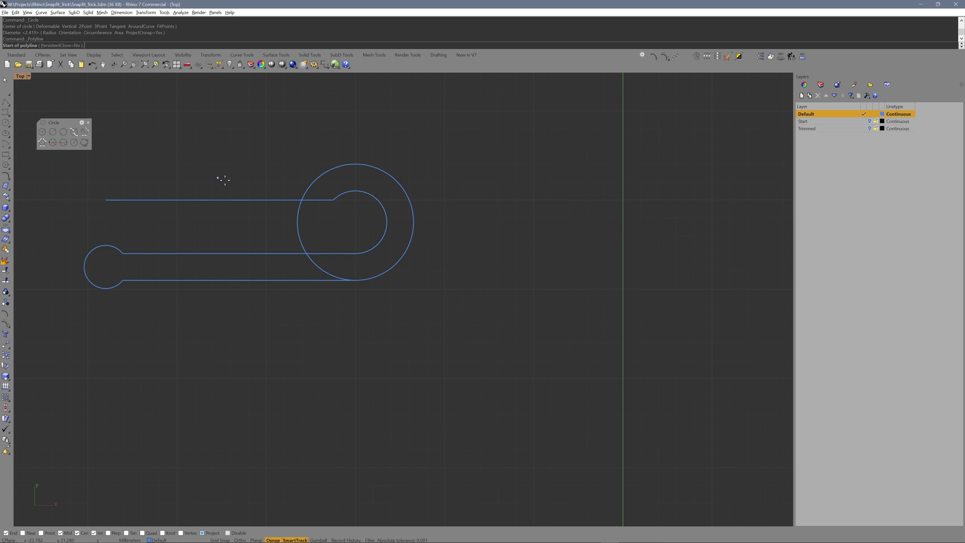
pyautogui.click(410, 200)
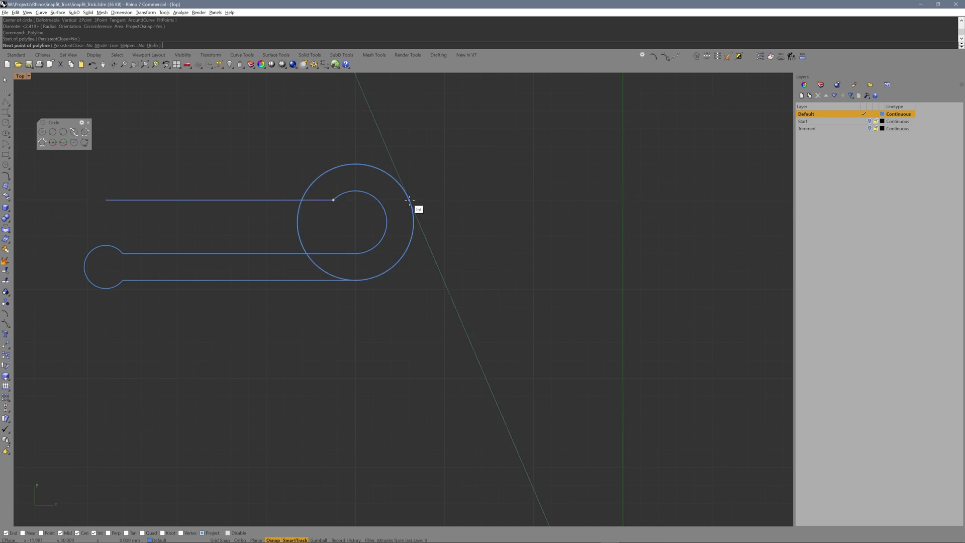
pyautogui.press('F8')
pyautogui.click(600, 199)
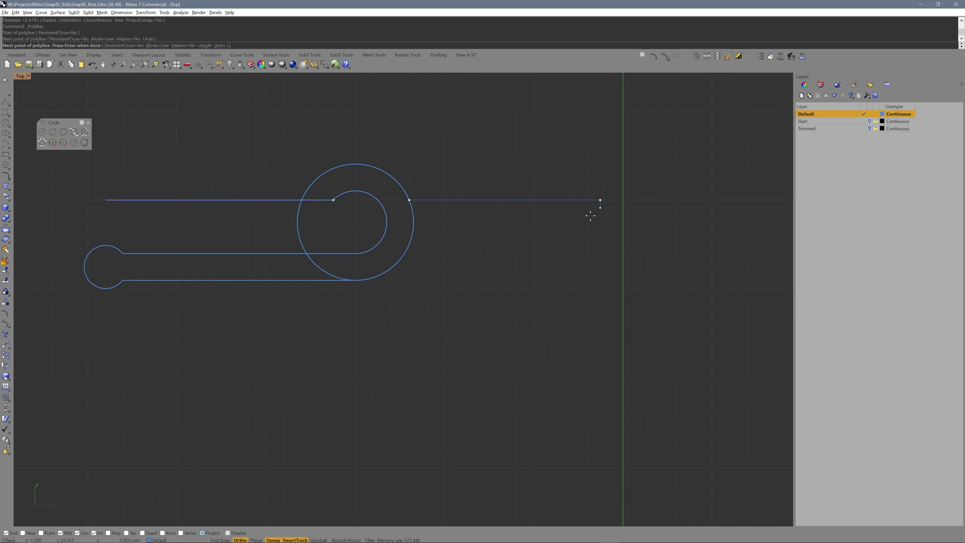
pyautogui.press('F8')
pyautogui.press('Return')
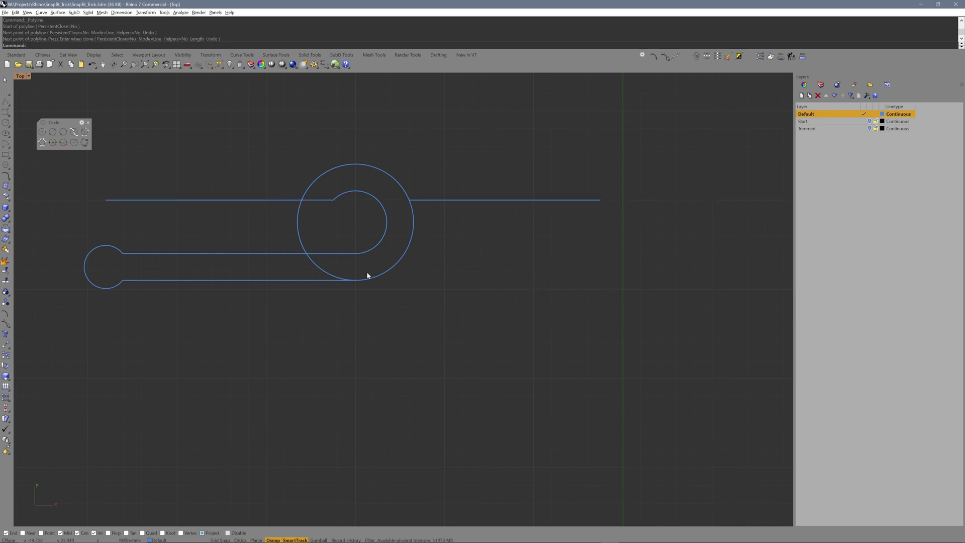
# - Trim the unwanted inner and outer circle arcs using the lines as cutters
pyautogui.write('trim')
pyautogui.press('Return')
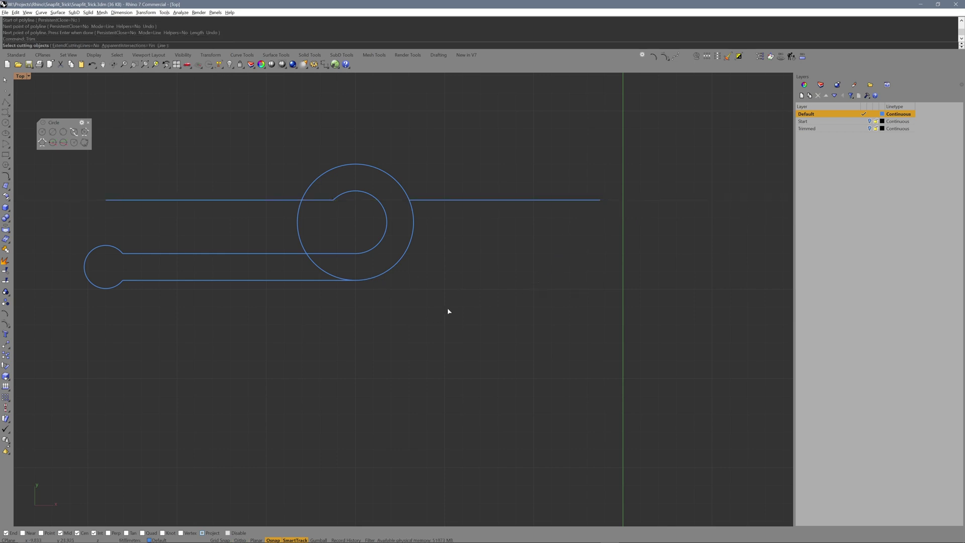
pyautogui.click(453, 200)
pyautogui.moveTo(246, 175); pyautogui.dragTo(227, 370)
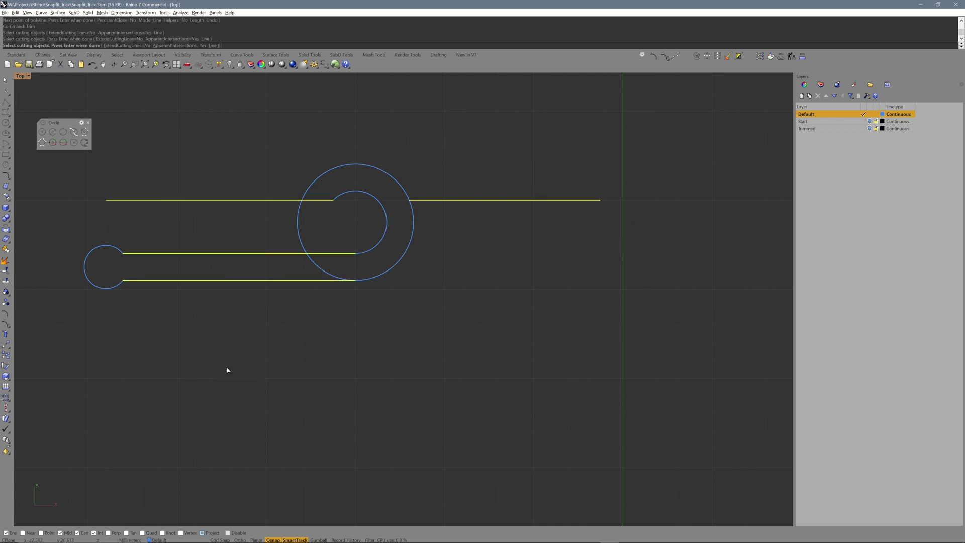
pyautogui.press('Return')
pyautogui.click(327, 240)
pyautogui.click(299, 230)
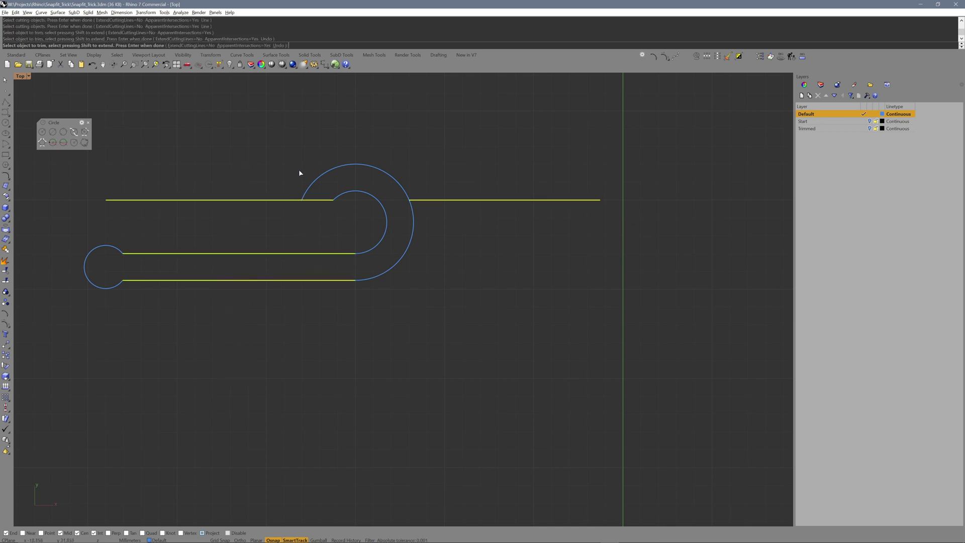
pyautogui.click(320, 177)
pyautogui.press('Return')
# - Join all the outline pieces into one continuous curve
pyautogui.moveTo(497, 137); pyautogui.dragTo(49, 355)
pyautogui.write('join')
pyautogui.press('Return')
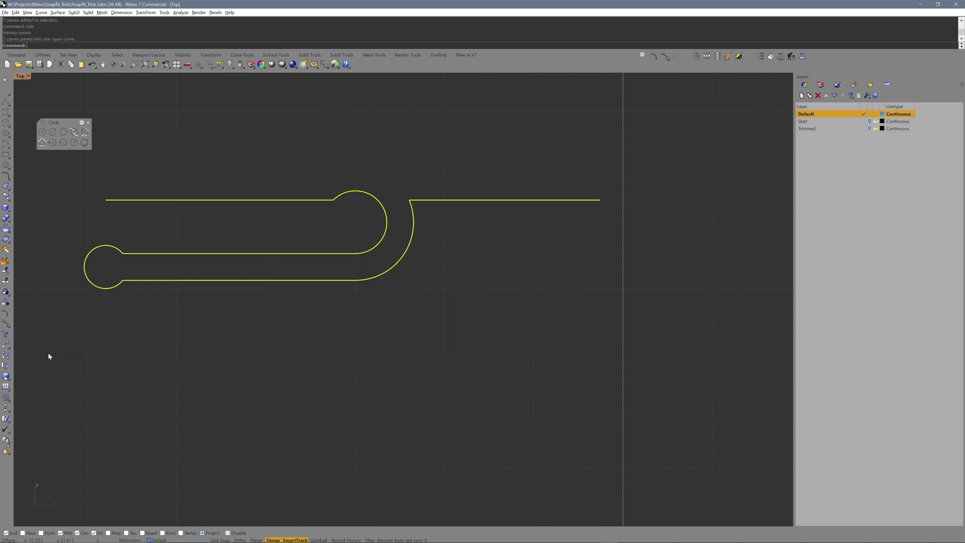
pyautogui.click(334, 371)
pyautogui.write('f')
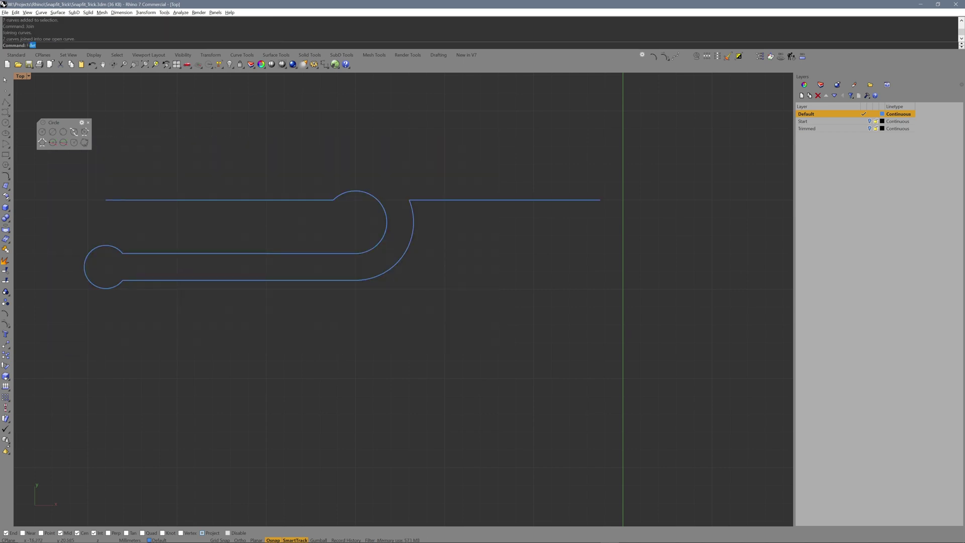
pyautogui.write('illet')
pyautogui.press('Return')
# - Fillet the arc–line corners of the large arc and both loops
pyautogui.click(412, 215)
pyautogui.click(415, 200)
pyautogui.press('Return')
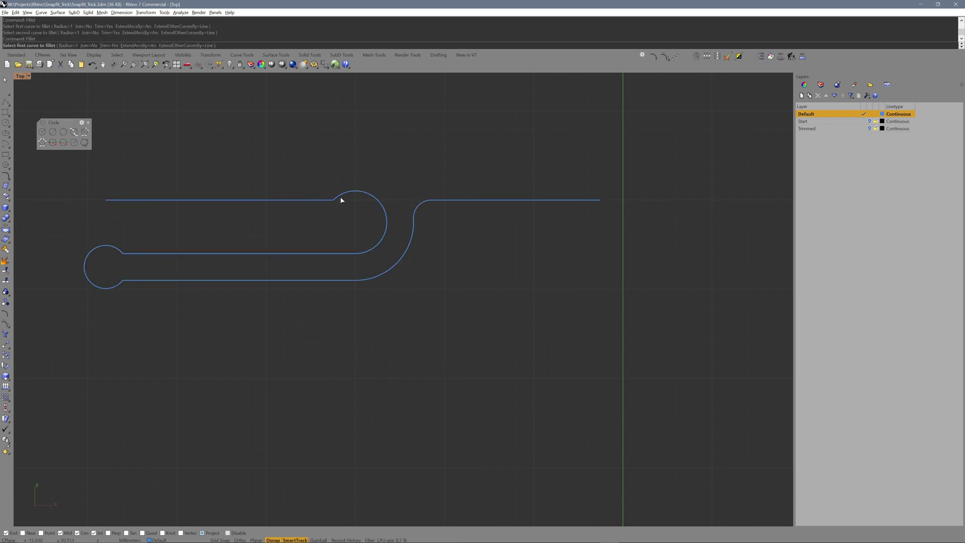
pyautogui.click(323, 200)
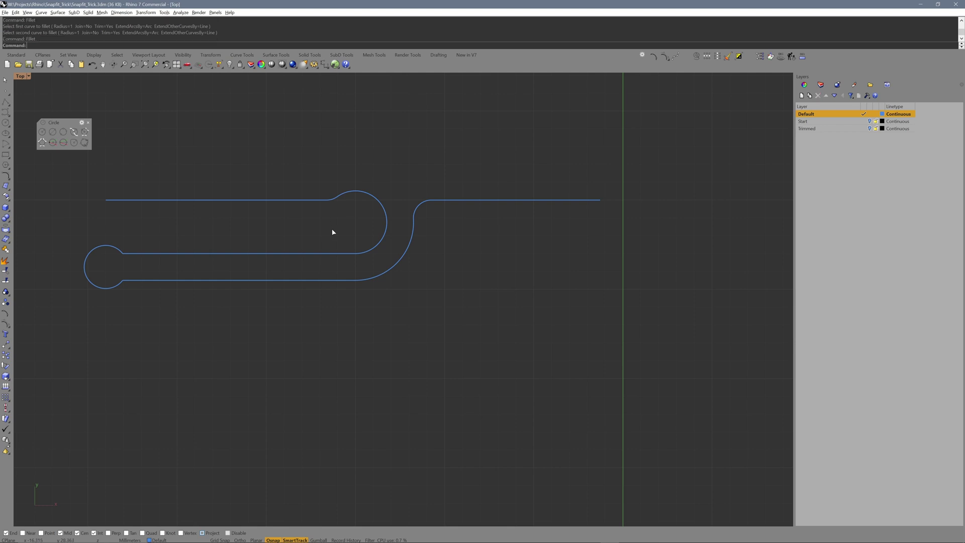
pyautogui.click(118, 251)
pyautogui.press('Return')
pyautogui.click(112, 286)
pyautogui.click(132, 280)
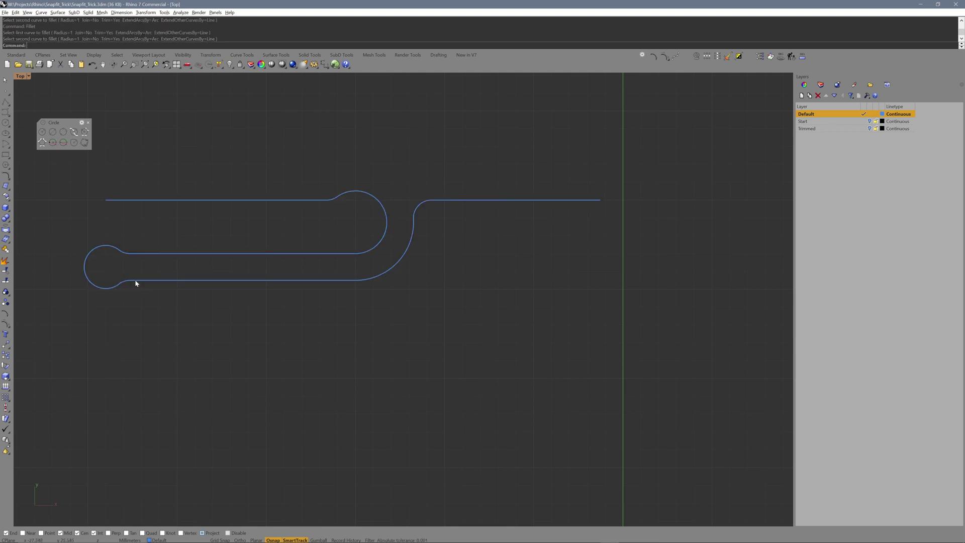
# - Drag the top line's left end further left to lengthen it
pyautogui.click(167, 280)
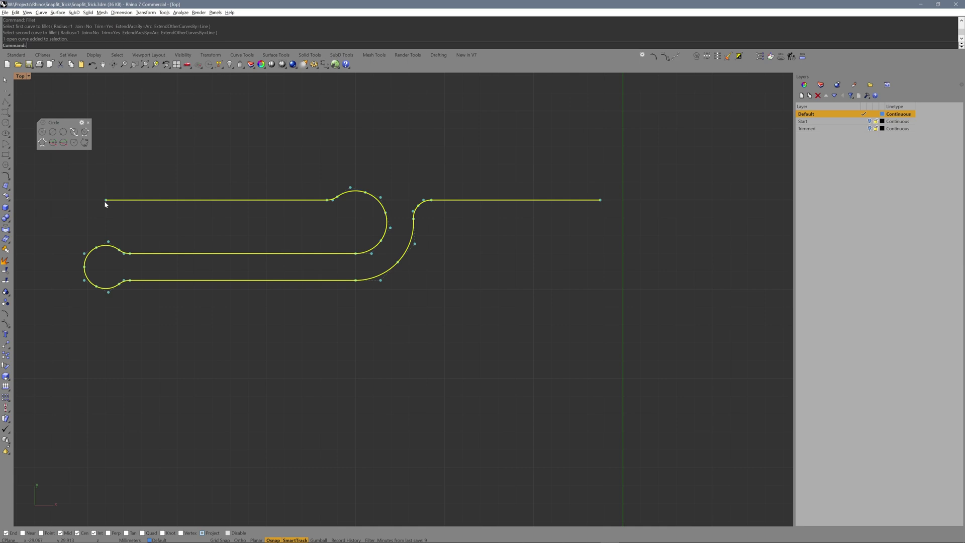
pyautogui.keyDown('shift'); pyautogui.moveTo(105, 200); pyautogui.dragTo(47, 200); pyautogui.keyUp('shift')
pyautogui.press('Escape')
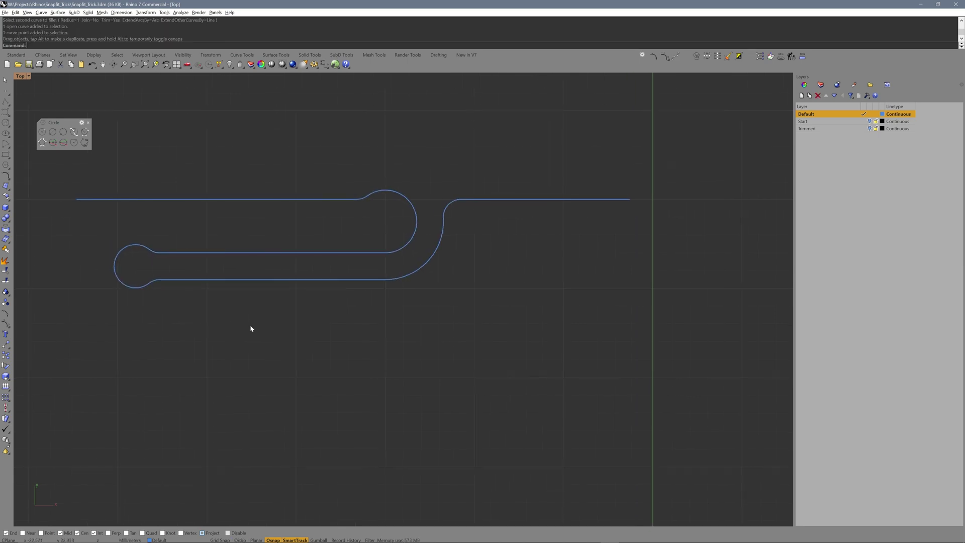
# - Flow the clip outline along its straight base line onto the large circle's edge
pyautogui.scroll(-5, 252, 325)
pyautogui.scroll(-3, 323, 349)
pyautogui.scroll(-2, 324, 351)
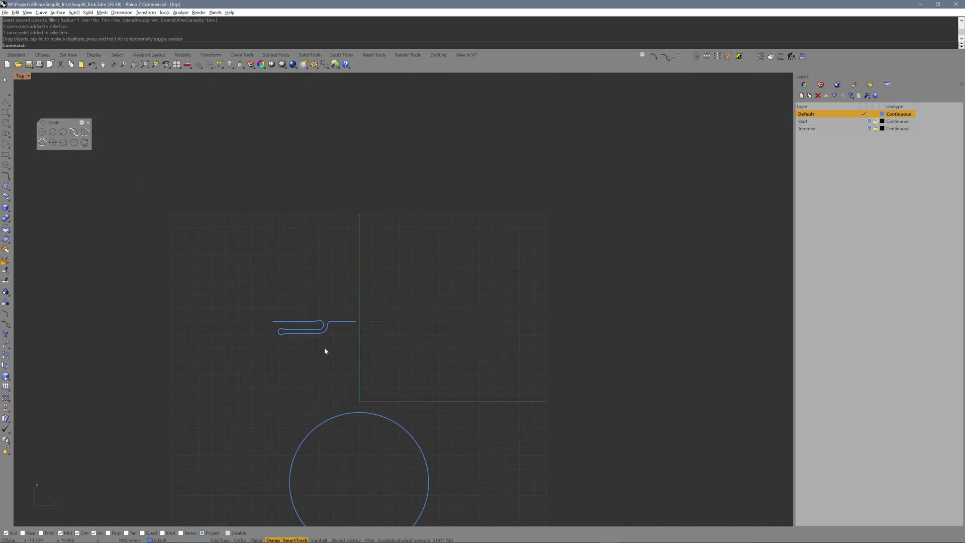
pyautogui.moveTo(327, 371); pyautogui.dragTo(358, 270, button='right')
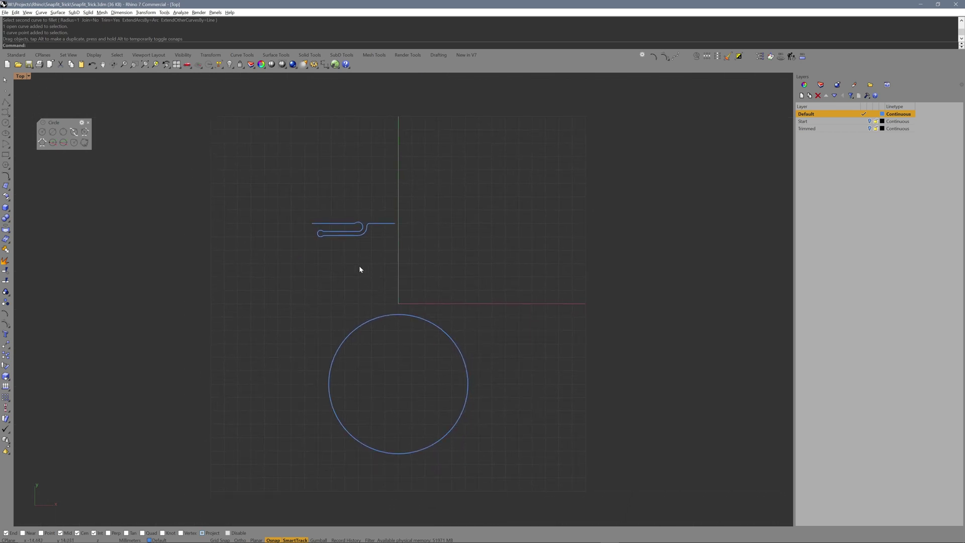
pyautogui.scroll(2, 359, 267)
pyautogui.moveTo(284, 191); pyautogui.dragTo(409, 286)
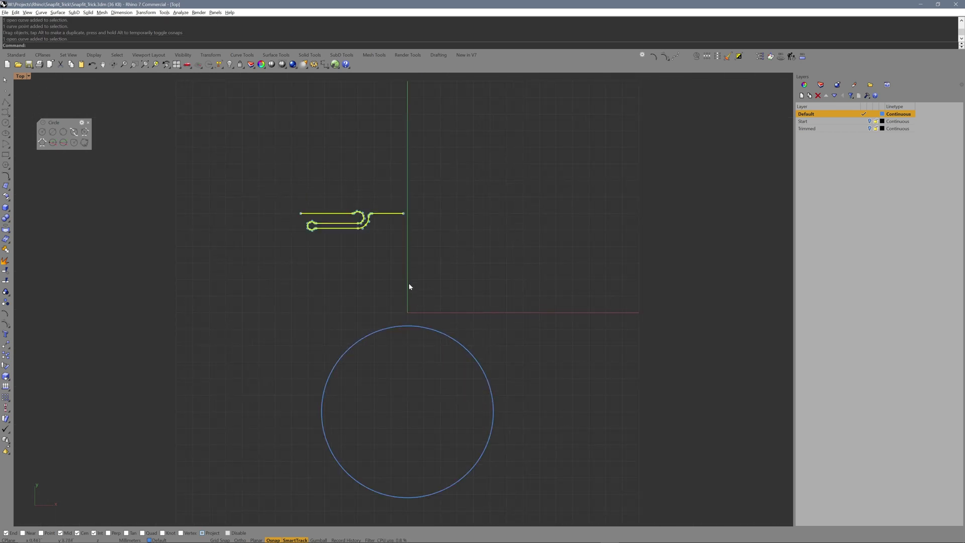
pyautogui.write('Flow')
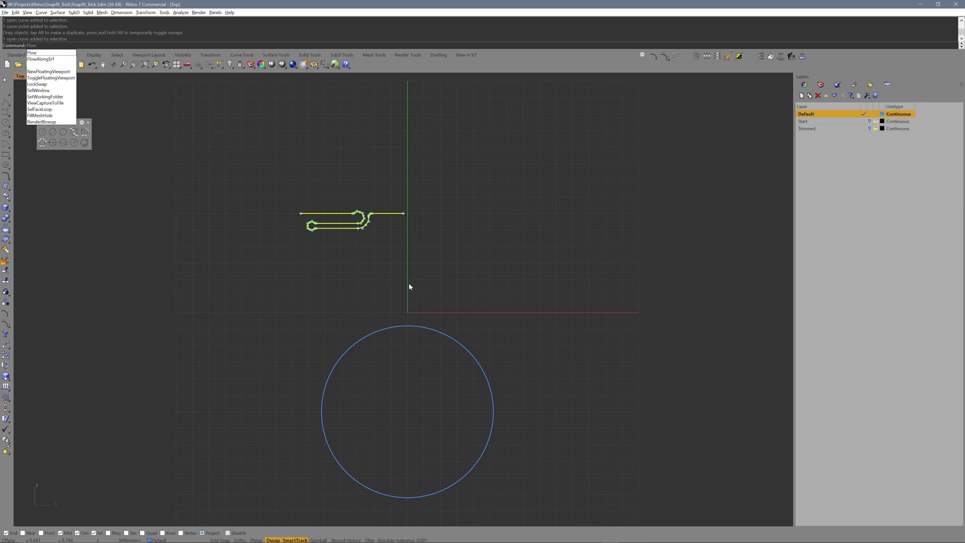
pyautogui.press('Return')
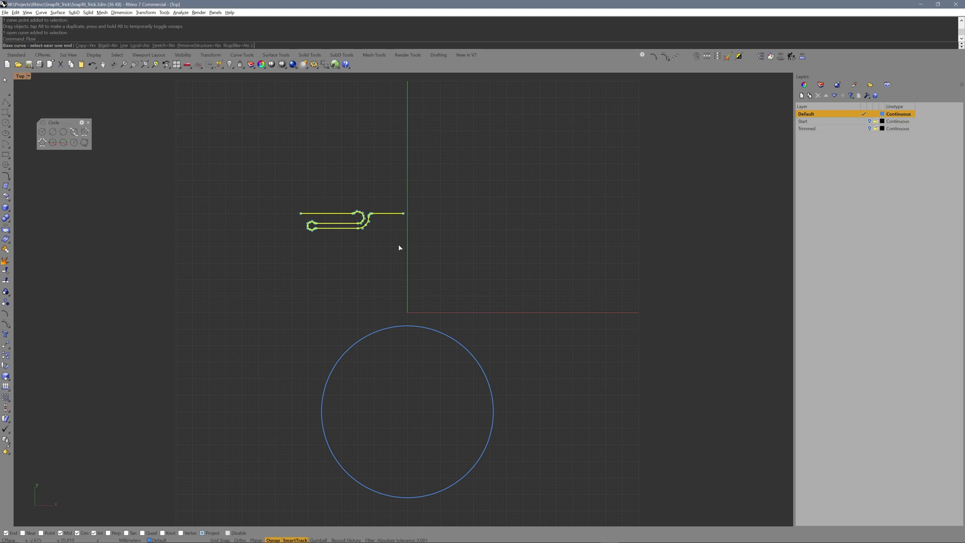
pyautogui.write('l')
pyautogui.press('Return')
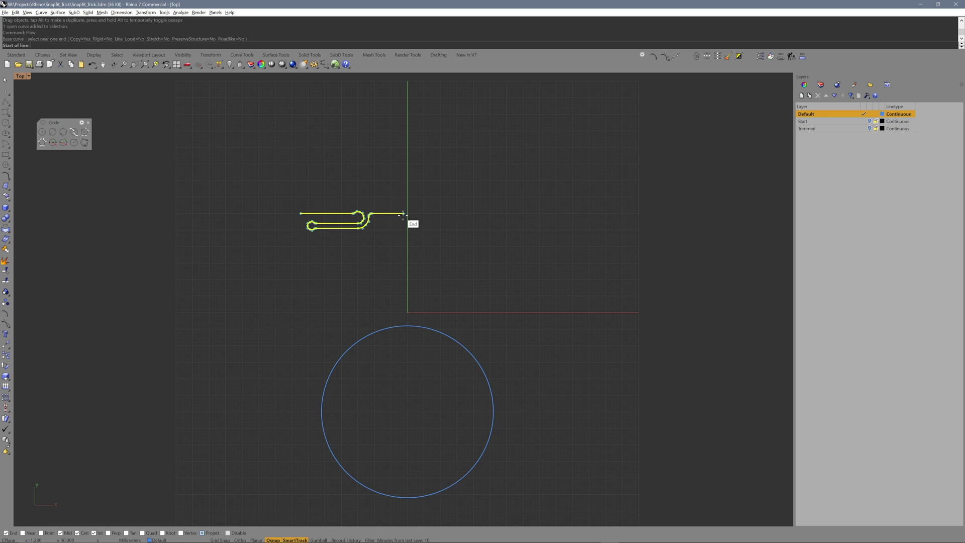
pyautogui.click(403, 213)
pyautogui.click(302, 213)
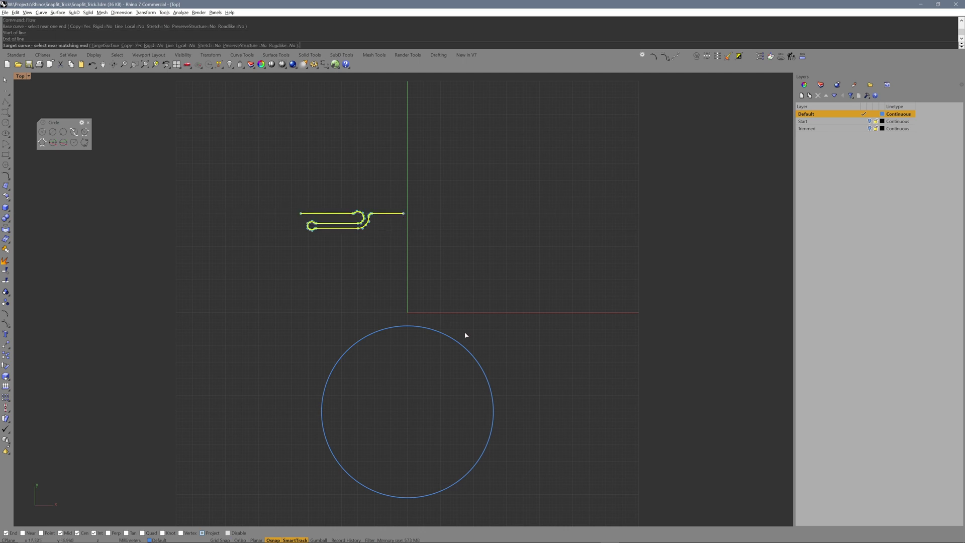
pyautogui.click(441, 332)
pyautogui.press('Escape')
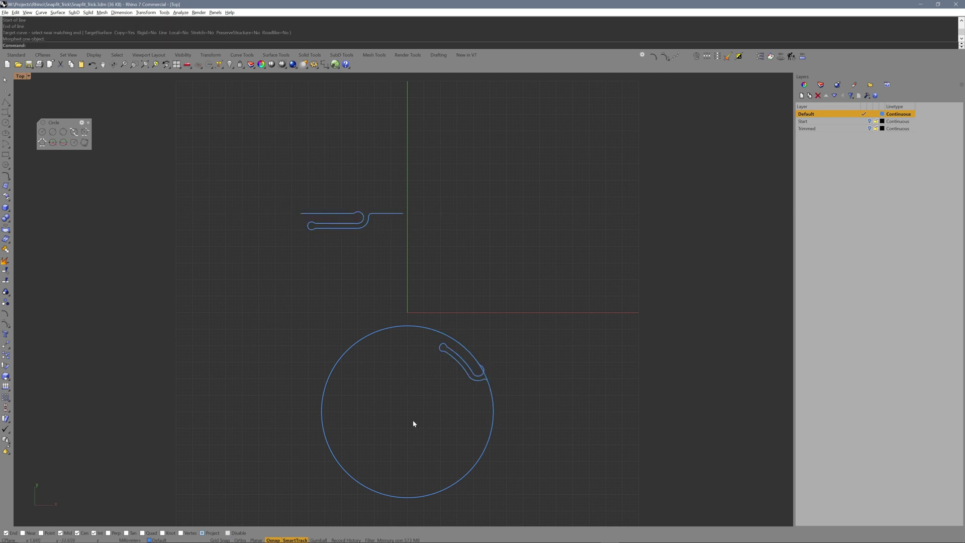
pyautogui.moveTo(414, 422); pyautogui.dragTo(383, 338, button='right')
pyautogui.scroll(2, 383, 338)
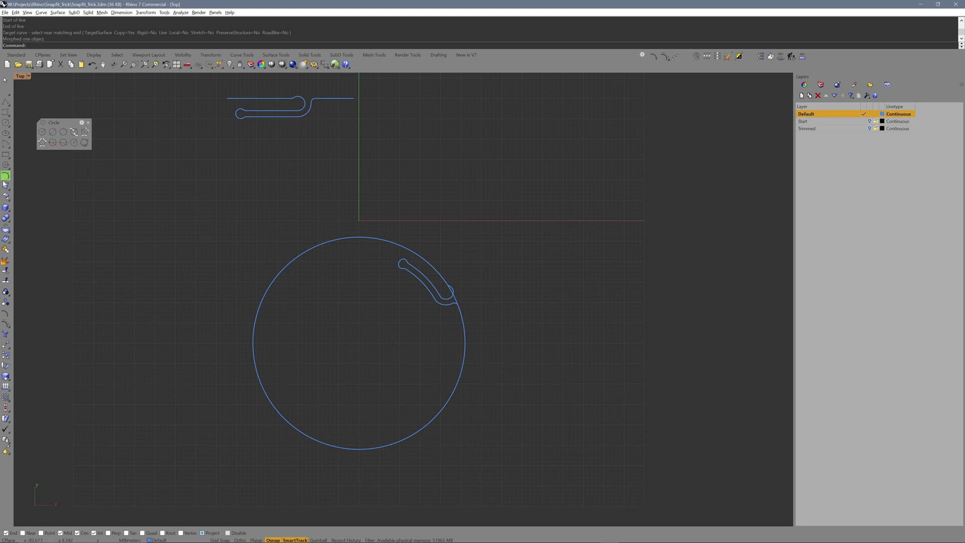
# - Draw a smaller circle concentric with the big circle
pyautogui.click(6, 123)
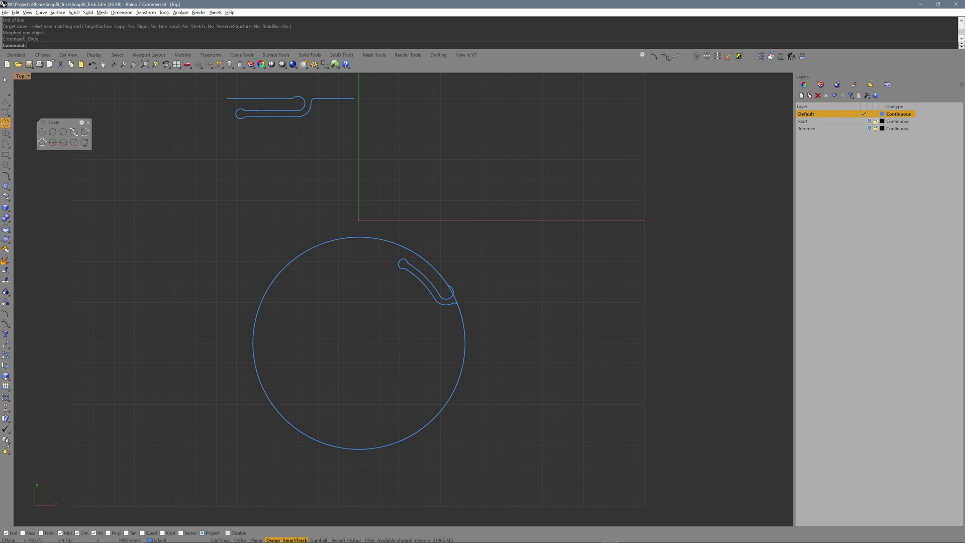
pyautogui.click(267, 306)
pyautogui.click(322, 324)
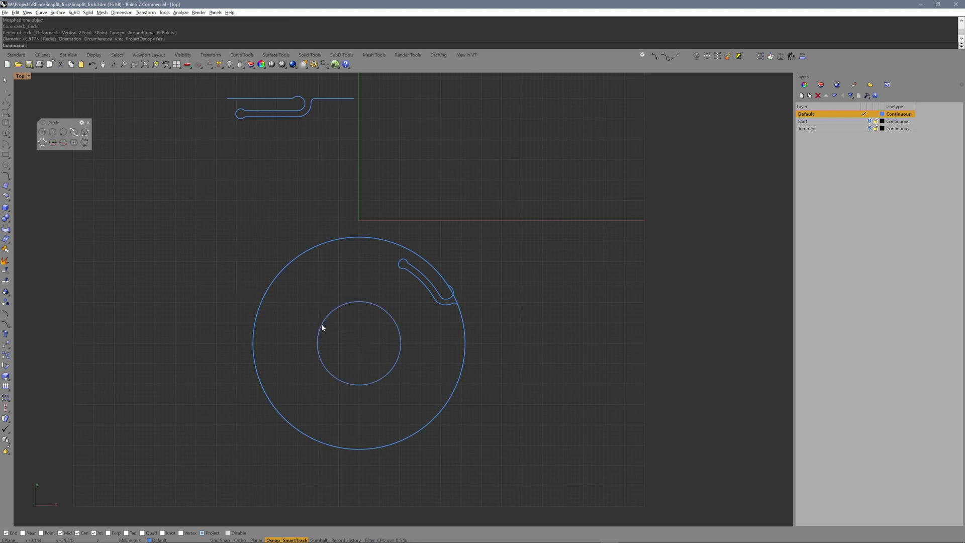
# - Hide the large outer circle
pyautogui.click(264, 296)
pyautogui.click(230, 64)
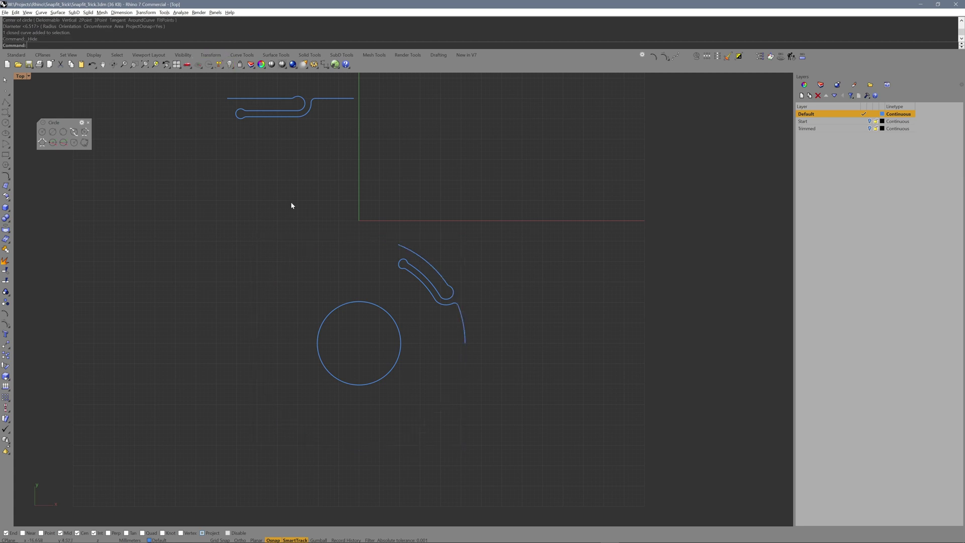
pyautogui.click(405, 268)
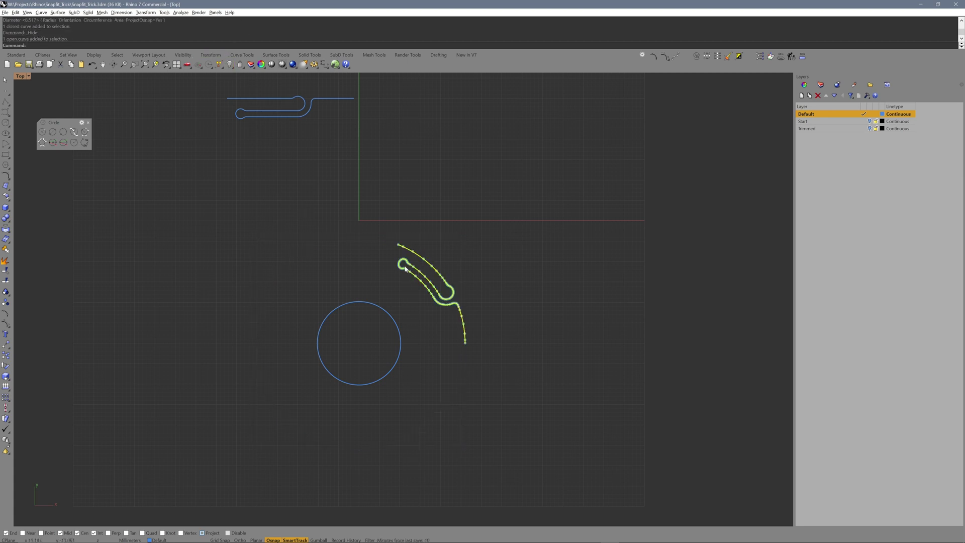
# - Polar-array the wrapped clip into 3 copies over 360° around the disk centre
pyautogui.write('Polar')
pyautogui.press('Return')
pyautogui.write('Ar')
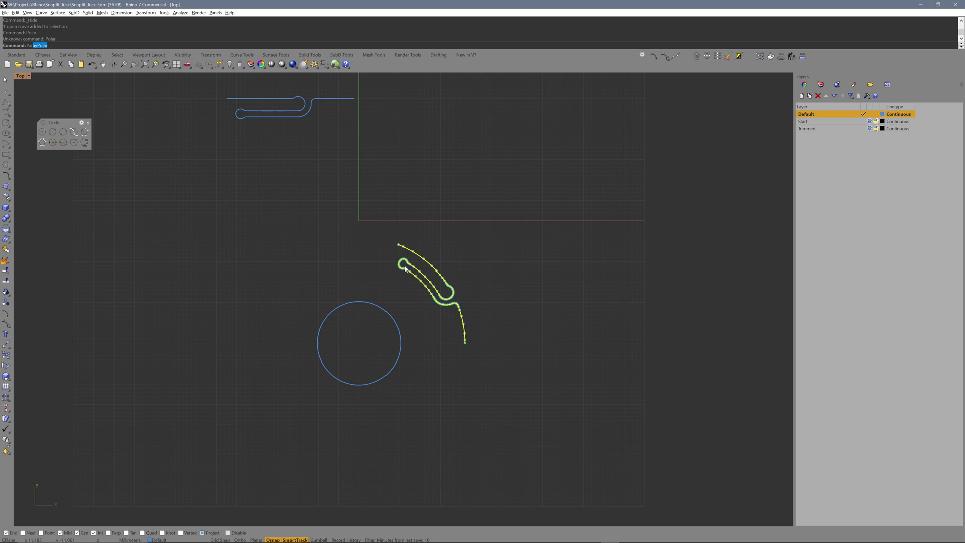
pyautogui.press('Return')
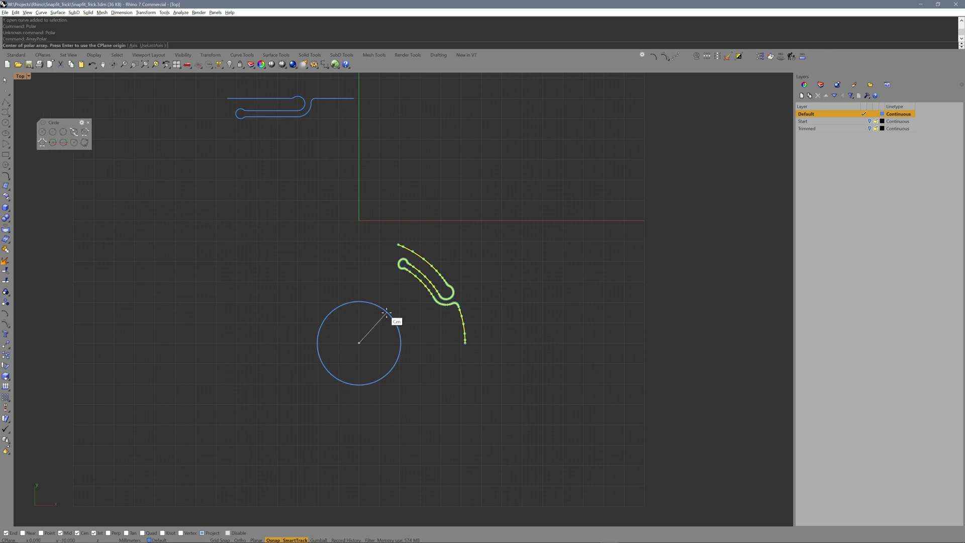
pyautogui.click(386, 312)
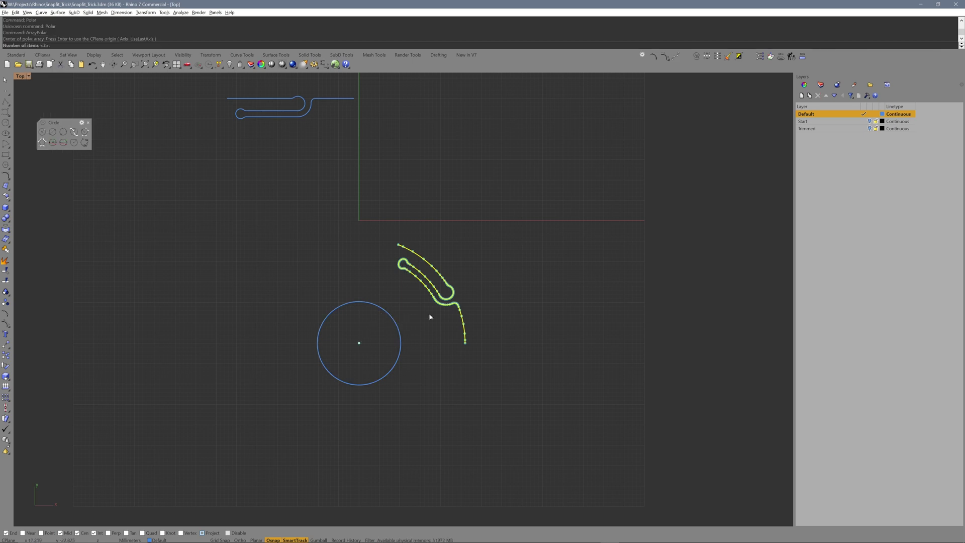
pyautogui.press('Return')
pyautogui.press('Return')
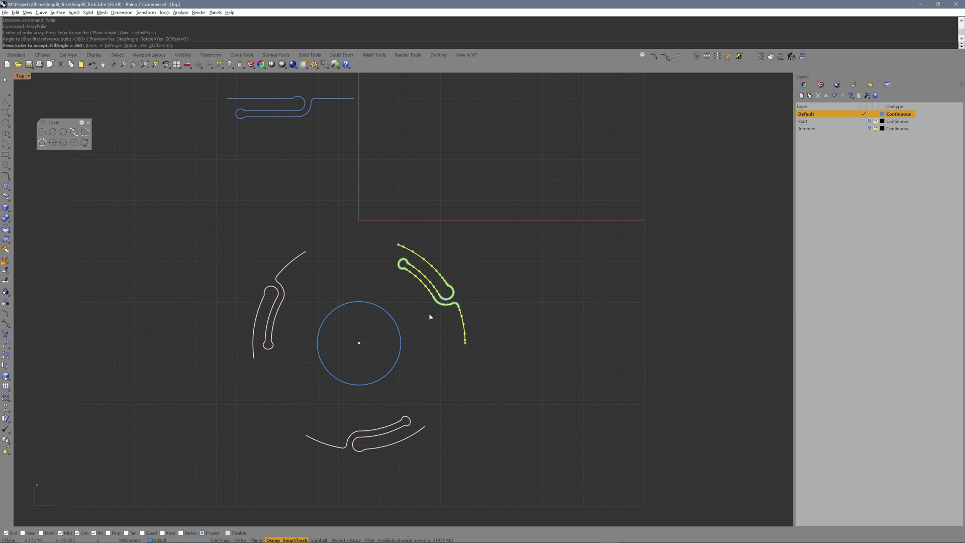
pyautogui.press('Return')
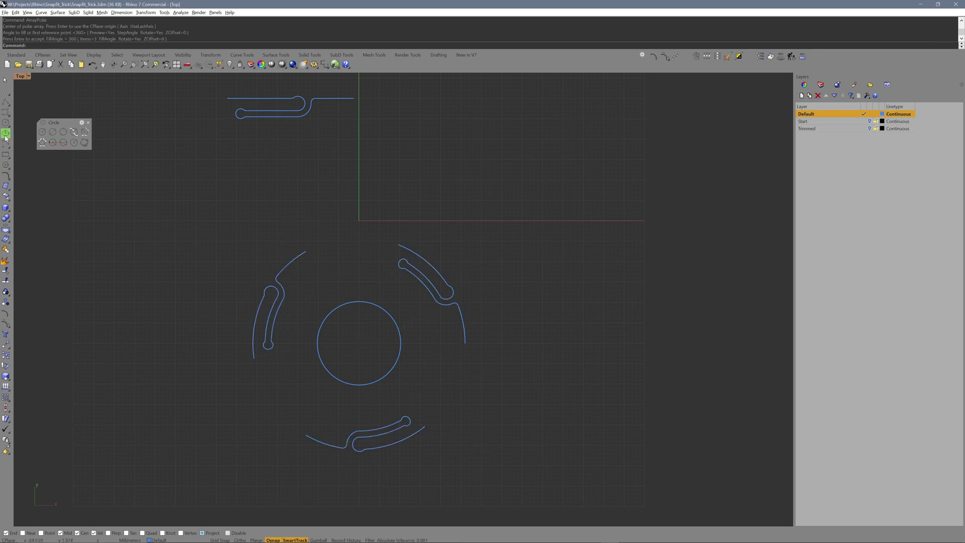
# - Draw two disk-centred arcs: left clip to top-right clip, and right clip to bottom clip
pyautogui.click(6, 133)
pyautogui.click(359, 343)
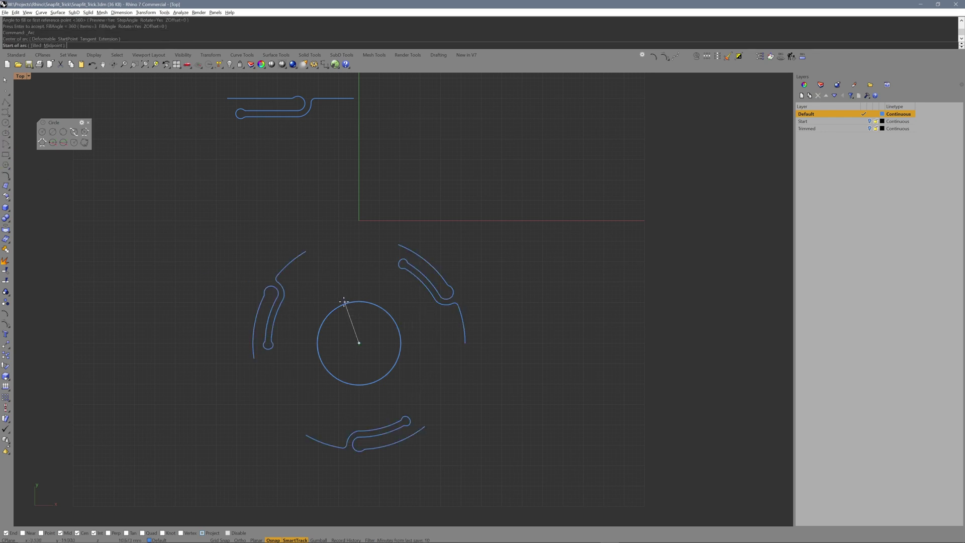
pyautogui.click(306, 250)
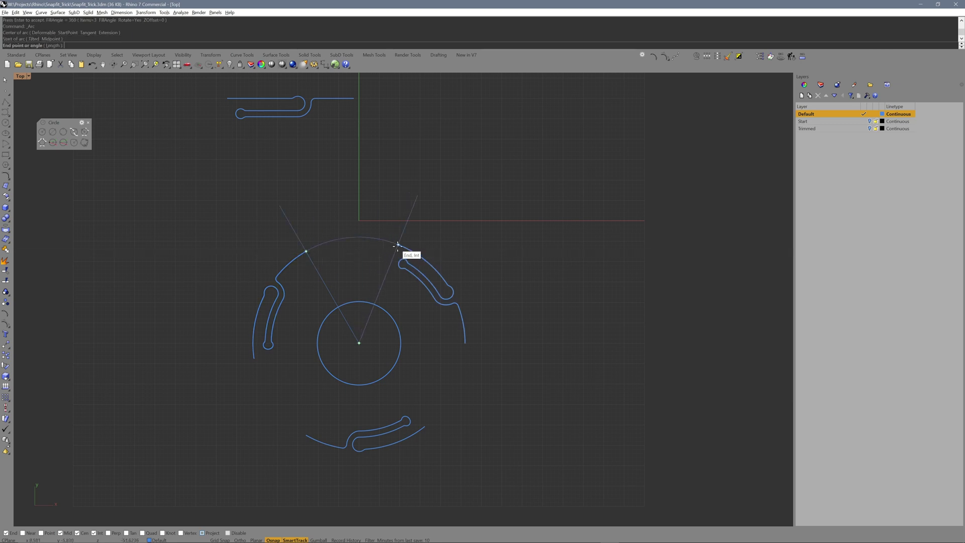
pyautogui.click(397, 245)
pyautogui.rightClick(405, 334)
pyautogui.click(402, 336)
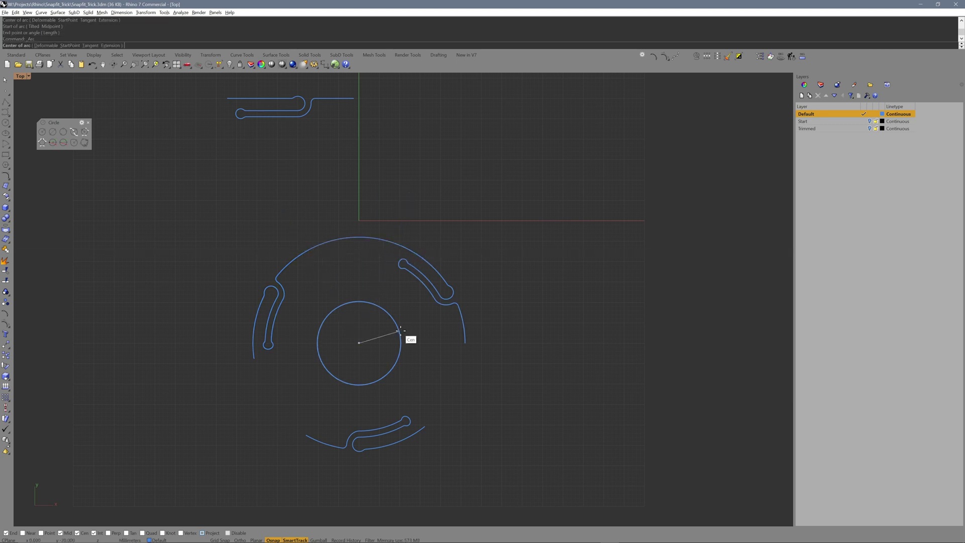
pyautogui.click(465, 343)
pyautogui.click(425, 426)
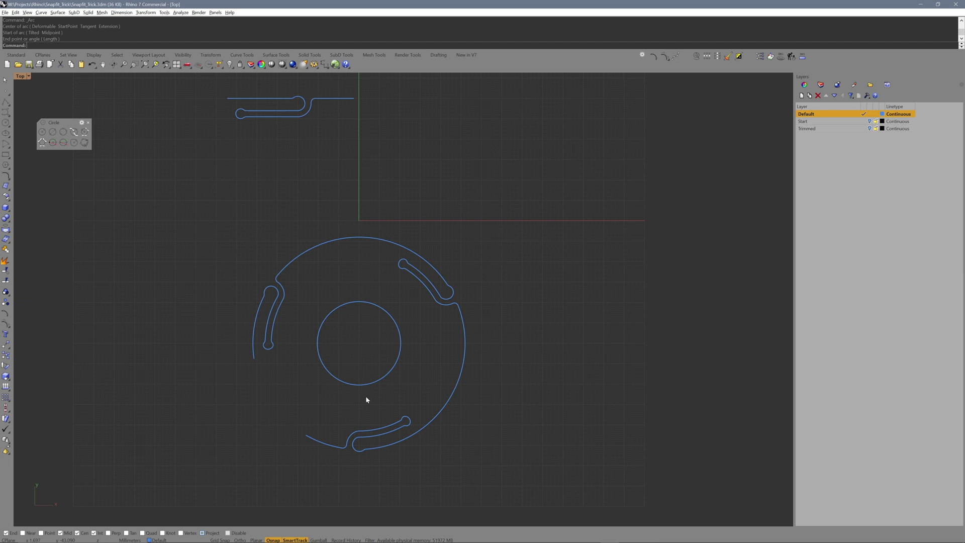
# - Start a third disk-centred arc at the bottom clip's left end
pyautogui.rightClick(366, 397)
pyautogui.click(363, 394)
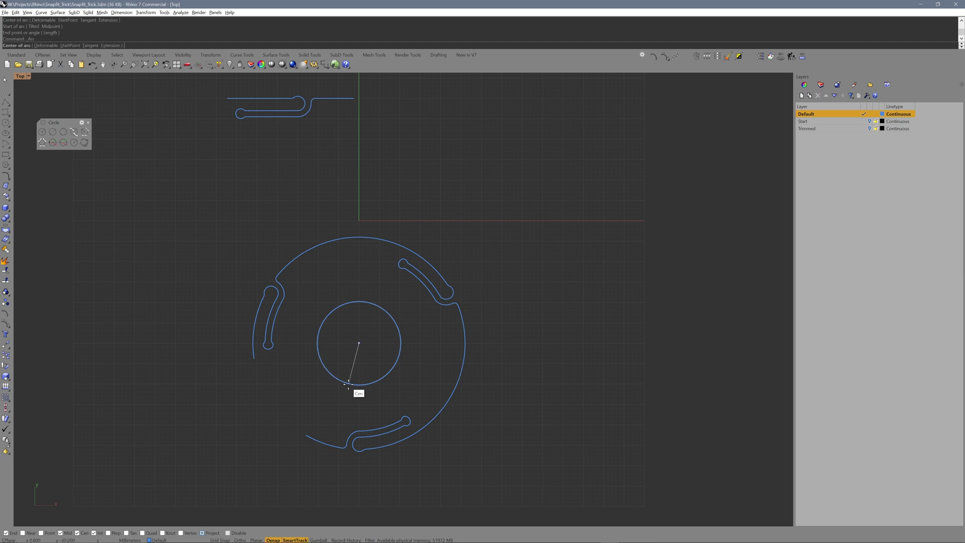
pyautogui.click(308, 434)
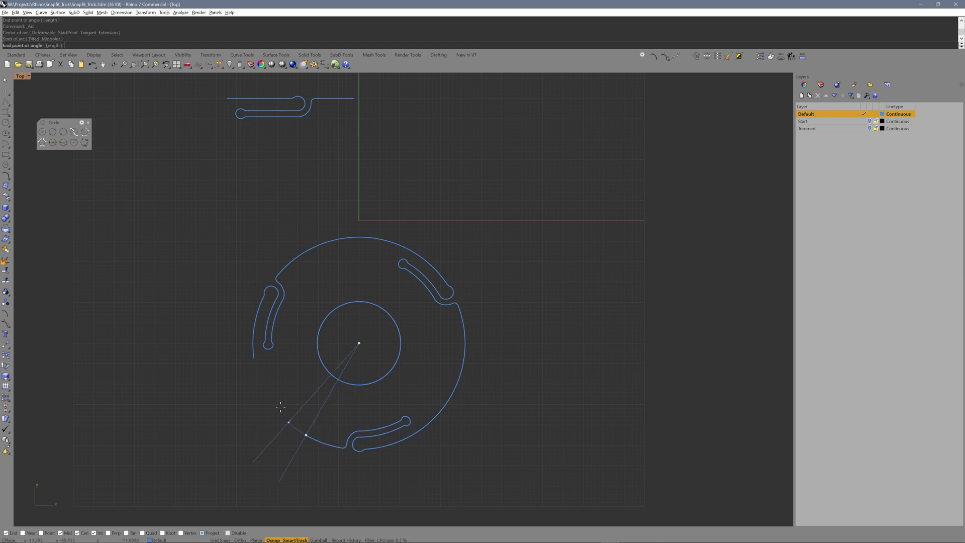
# - Finish the last arc at the left clip and join all outline curves into one closed curve
pyautogui.click(255, 358)
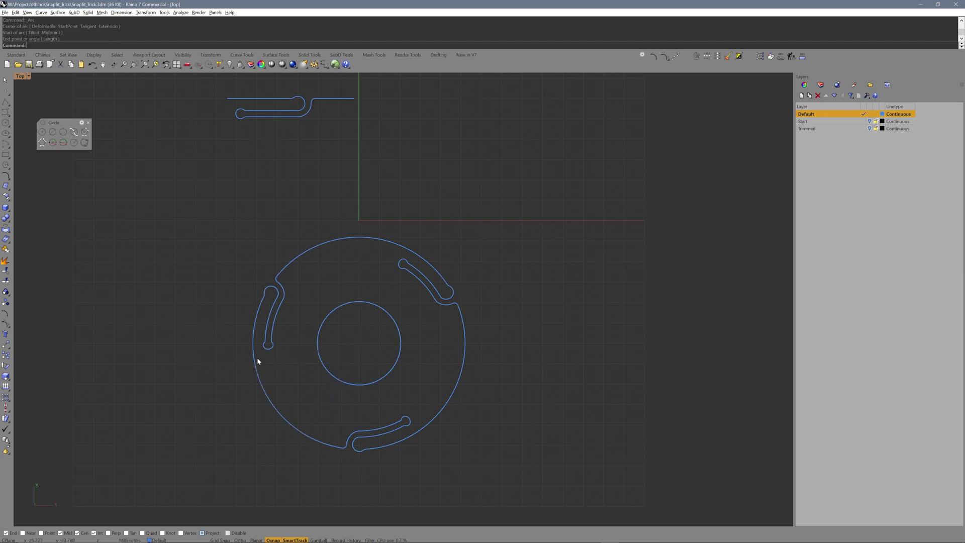
pyautogui.click(400, 344)
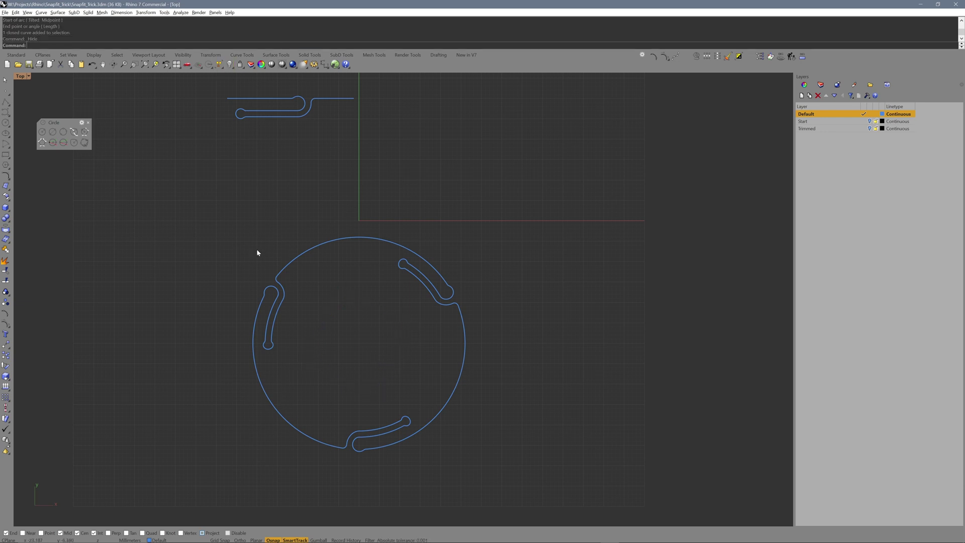
pyautogui.moveTo(222, 220); pyautogui.dragTo(581, 500)
pyautogui.write('join')
pyautogui.press('Return')
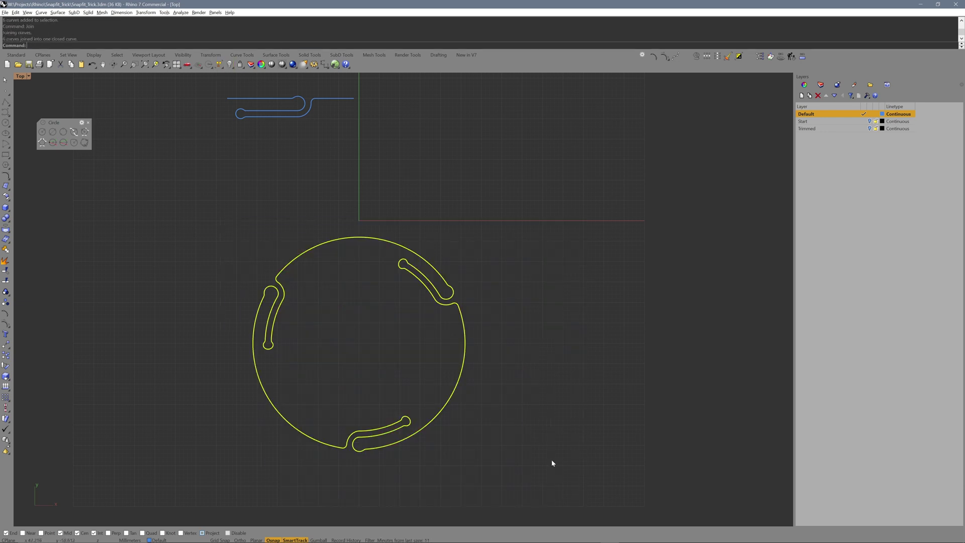
# - Extrude the closed outline 2 mm in Perspective into a solid three-clip disk
pyautogui.doubleClick(20, 76)
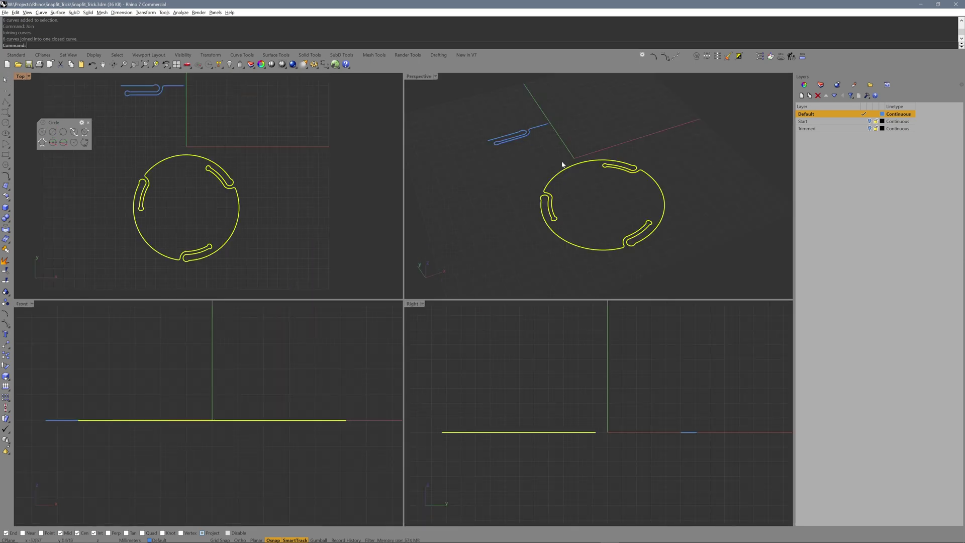
pyautogui.click(420, 78)
pyautogui.write('ExtrudeCrv')
pyautogui.press('Return')
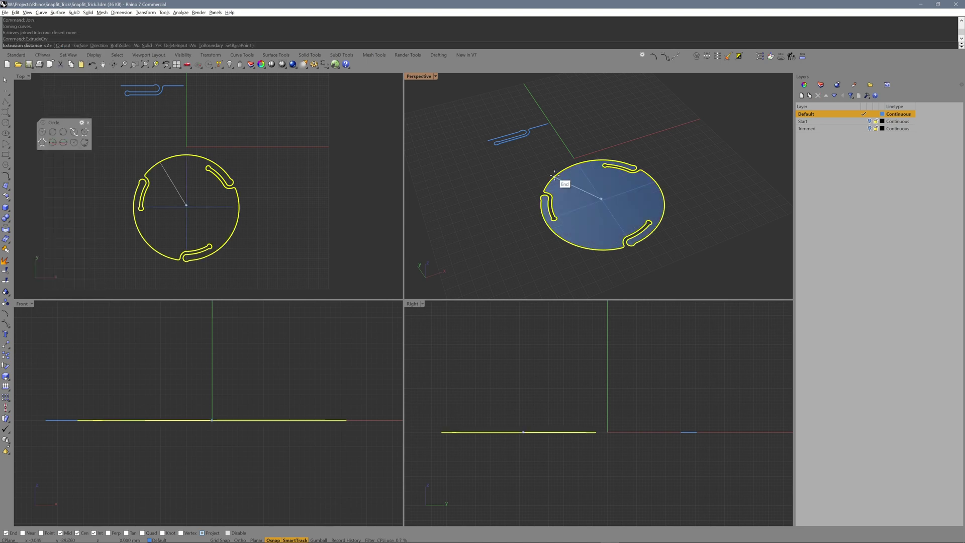
pyautogui.press('Return')
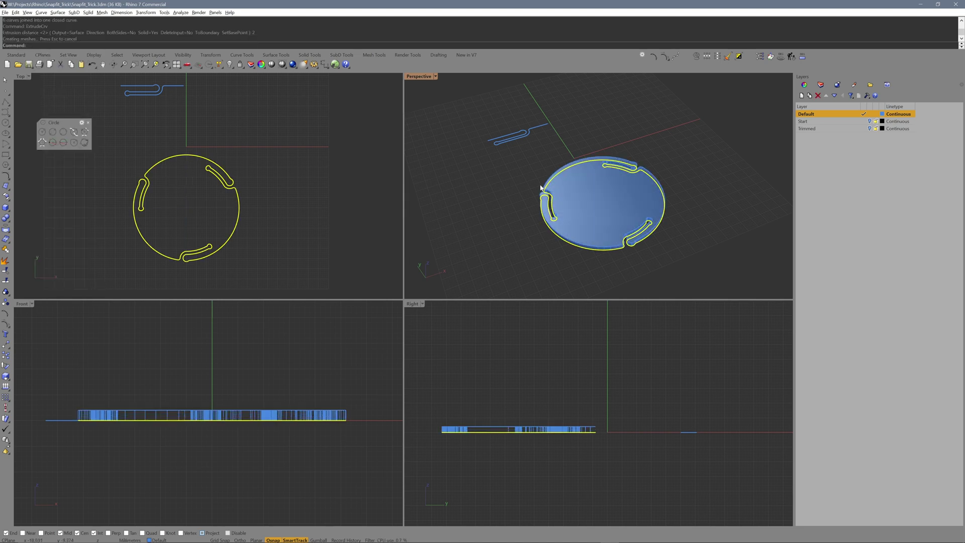
pyautogui.doubleClick(418, 76)
pyautogui.moveTo(569, 349); pyautogui.dragTo(526, 366, button='right')
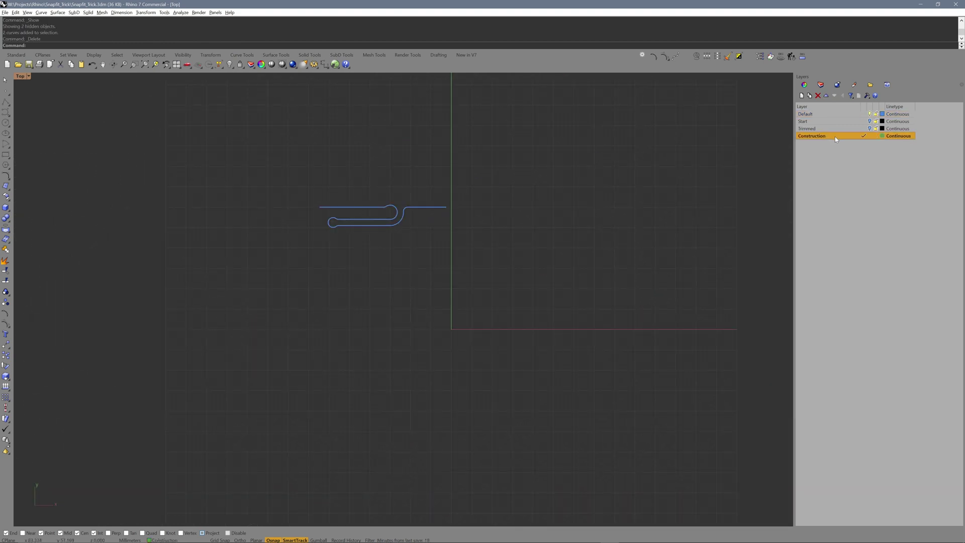
# - Draw a line between the clip profile's two ends and hide the clip profile's layer
pyautogui.click(6, 102)
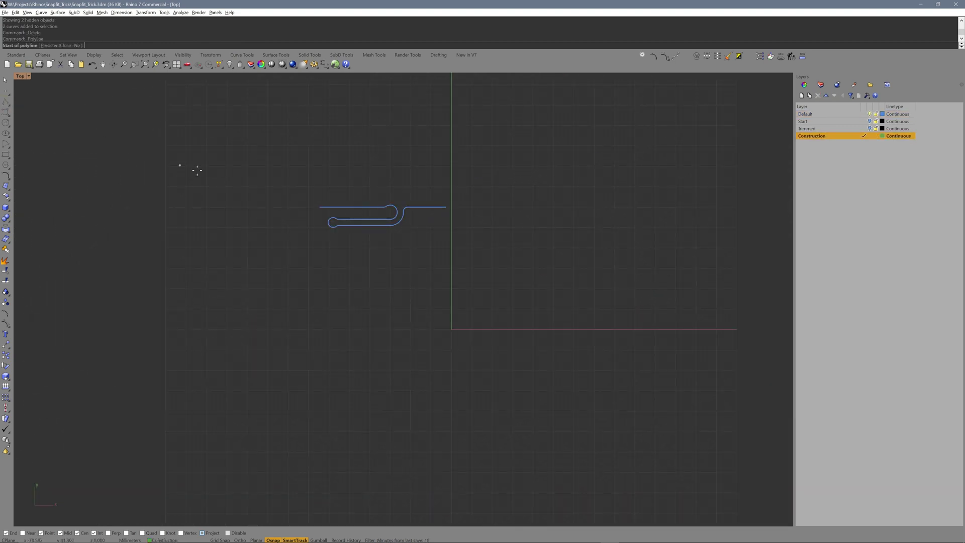
pyautogui.click(321, 206)
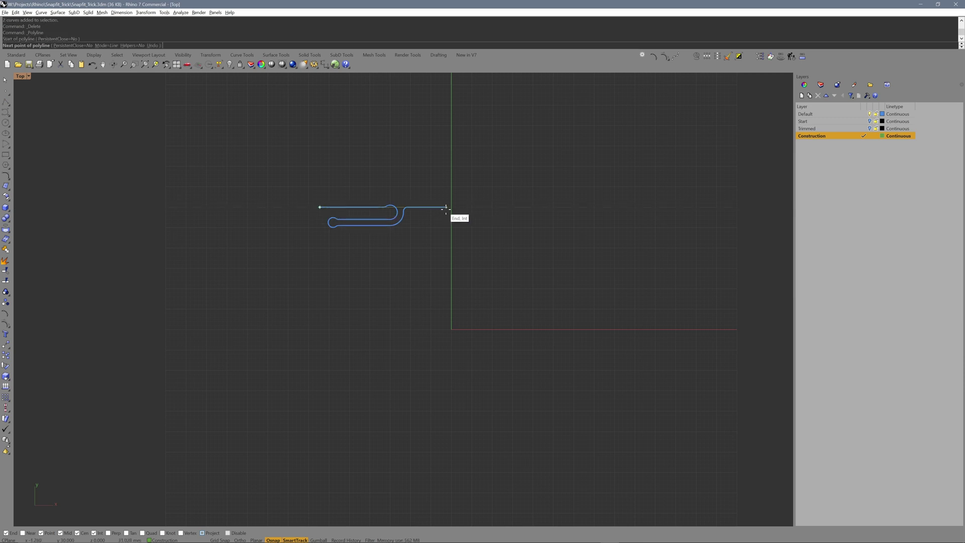
pyautogui.click(445, 208)
pyautogui.press('Return')
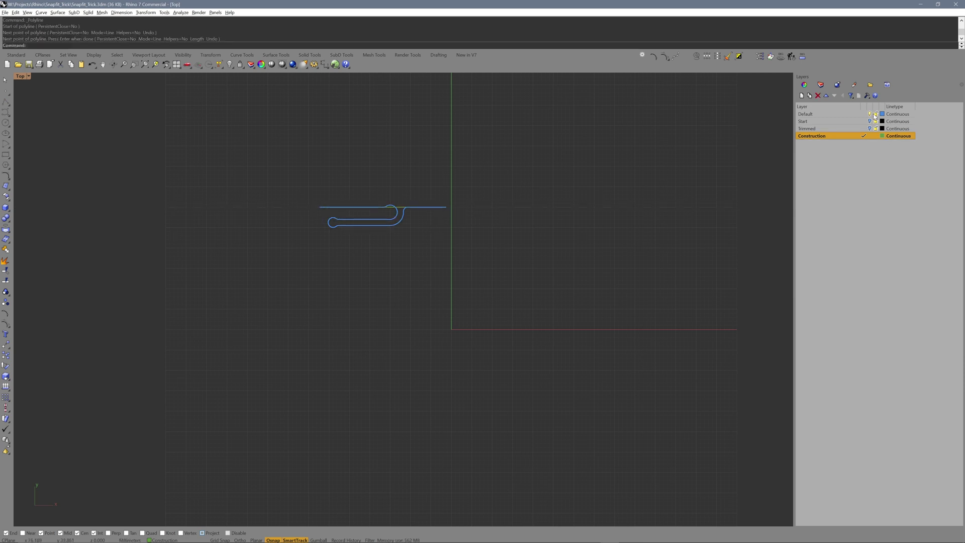
pyautogui.click(874, 114)
# - Draw a vertical guide line straight down from the top line's midpoint
pyautogui.press('Return')
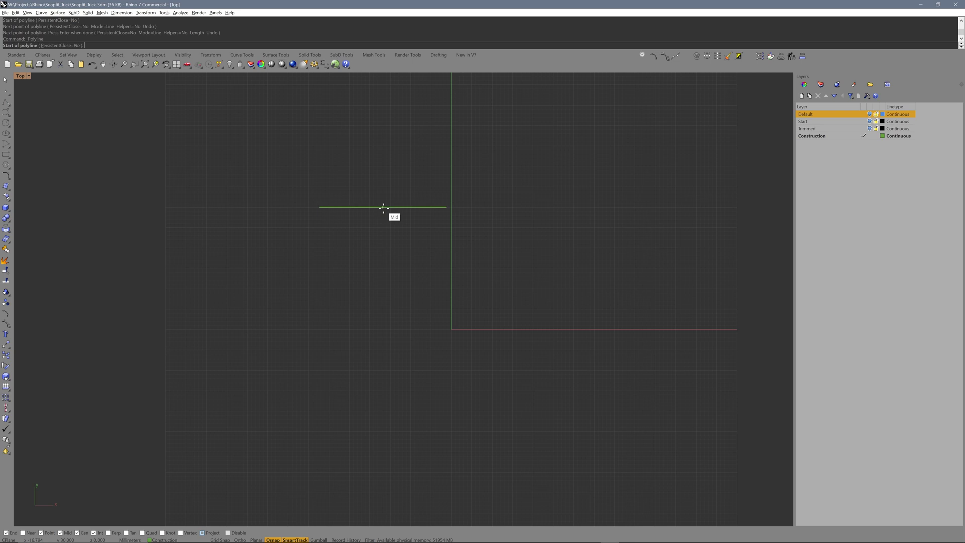
pyautogui.click(384, 206)
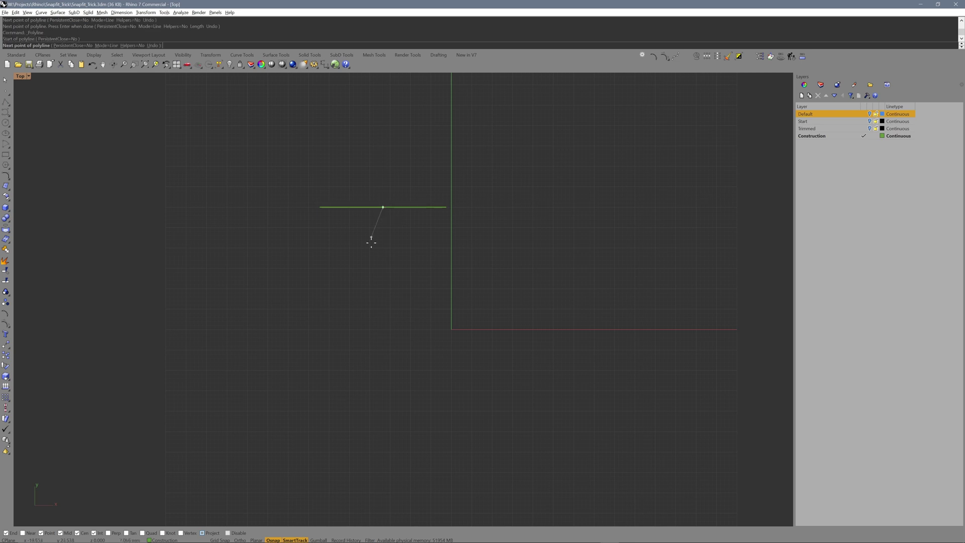
pyautogui.click(383, 314)
pyautogui.press('Return')
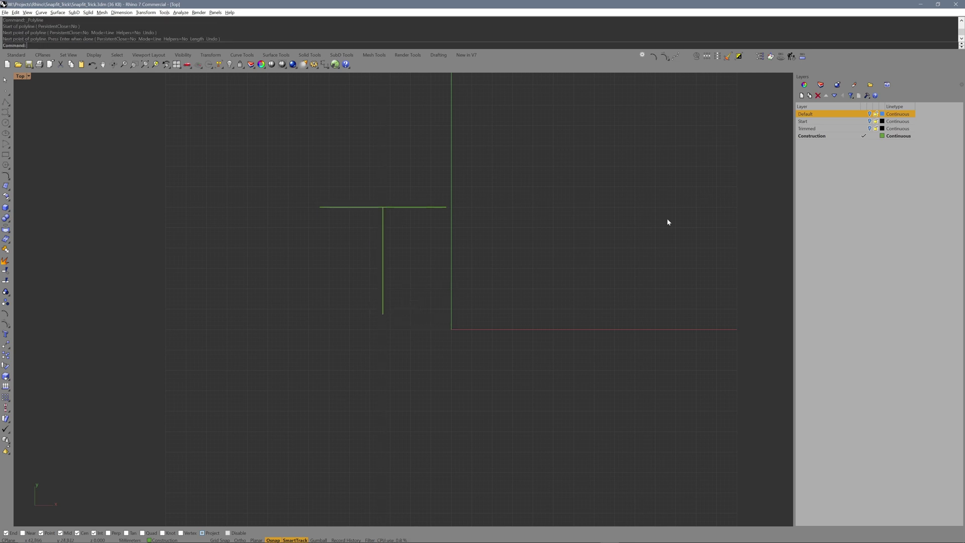
# - Show Default and make it current, lock Construction, and mirror the selected clip curve
pyautogui.click(869, 114)
pyautogui.doubleClick(842, 114)
pyautogui.click(876, 136)
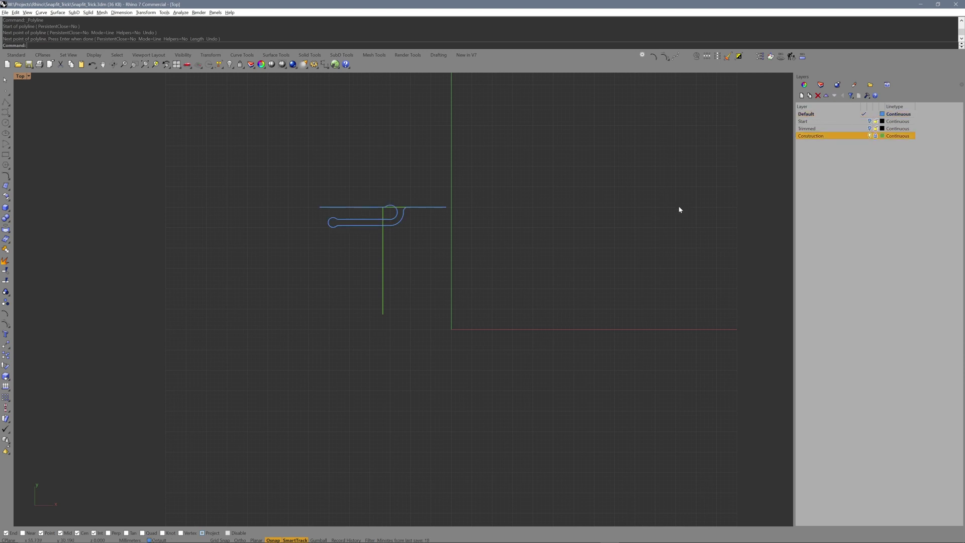
pyautogui.click(373, 224)
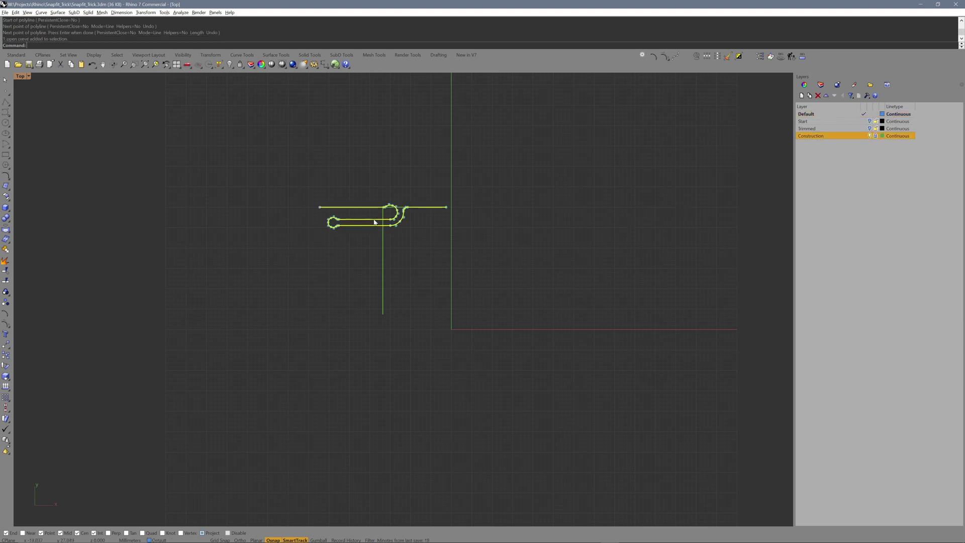
pyautogui.write('mirror')
pyautogui.press('Return')
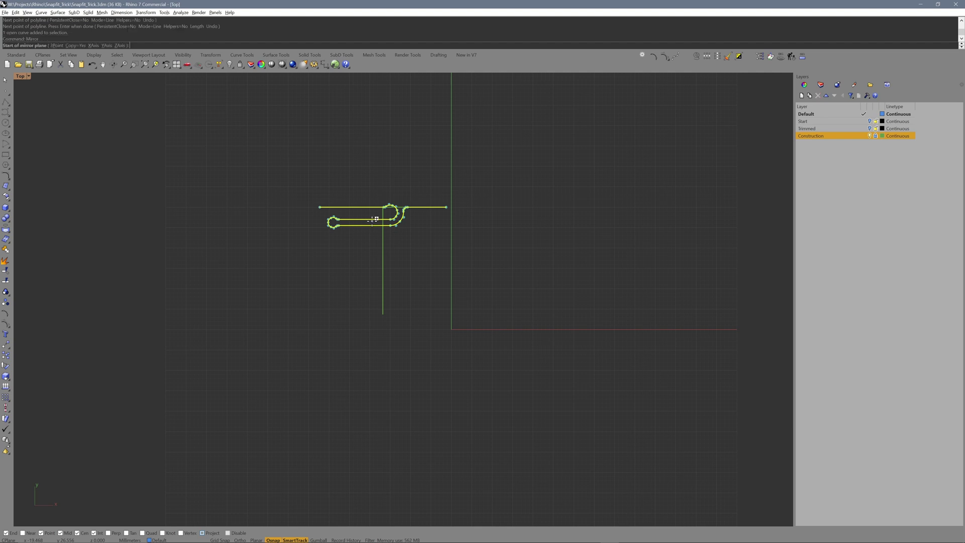
# - Mirror the clip below across a horizontal plane through the guide's bottom end
pyautogui.click(385, 315)
pyautogui.press('F8')
pyautogui.click(405, 315)
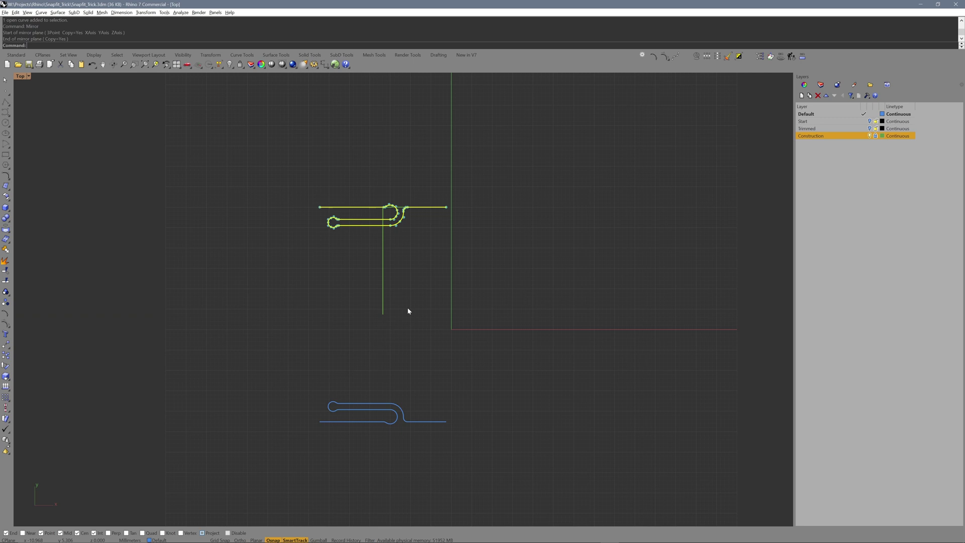
pyautogui.press('Return')
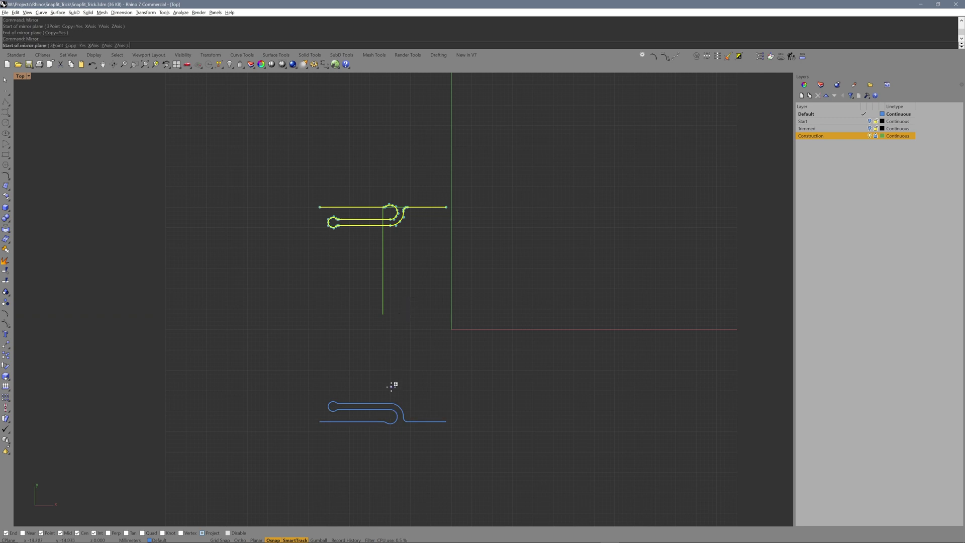
pyautogui.press('Escape')
# - Rotate copies of both clips 90° about the guide's end and hide the Construction layer
pyautogui.keyDown('shift'); pyautogui.click(392, 405); pyautogui.keyUp('shift')
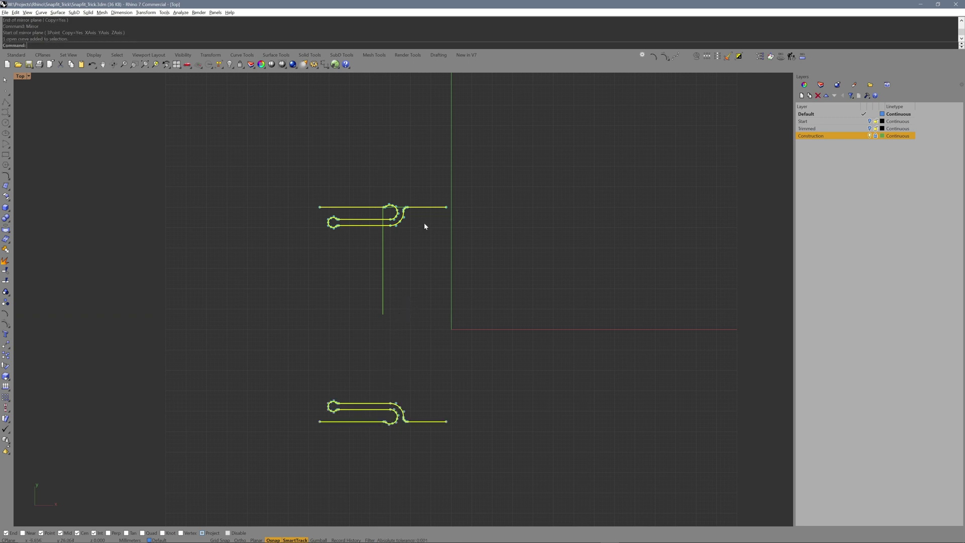
pyautogui.write('Rotate')
pyautogui.press('Return')
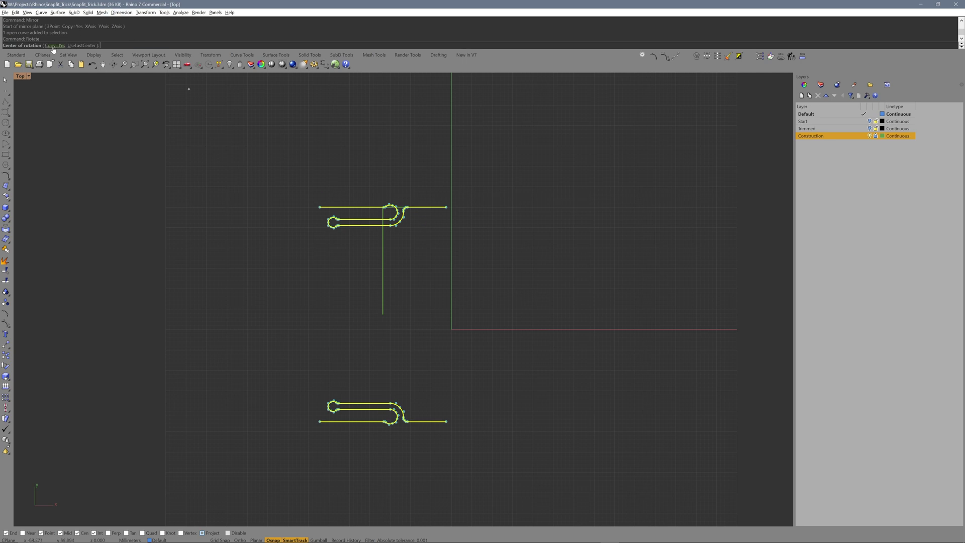
pyautogui.click(383, 315)
pyautogui.click(386, 152)
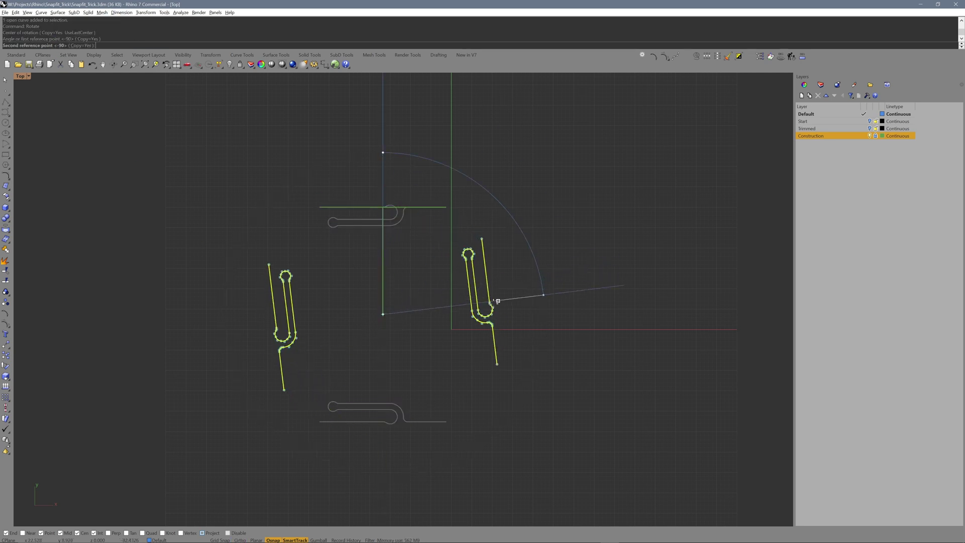
pyautogui.click(518, 313)
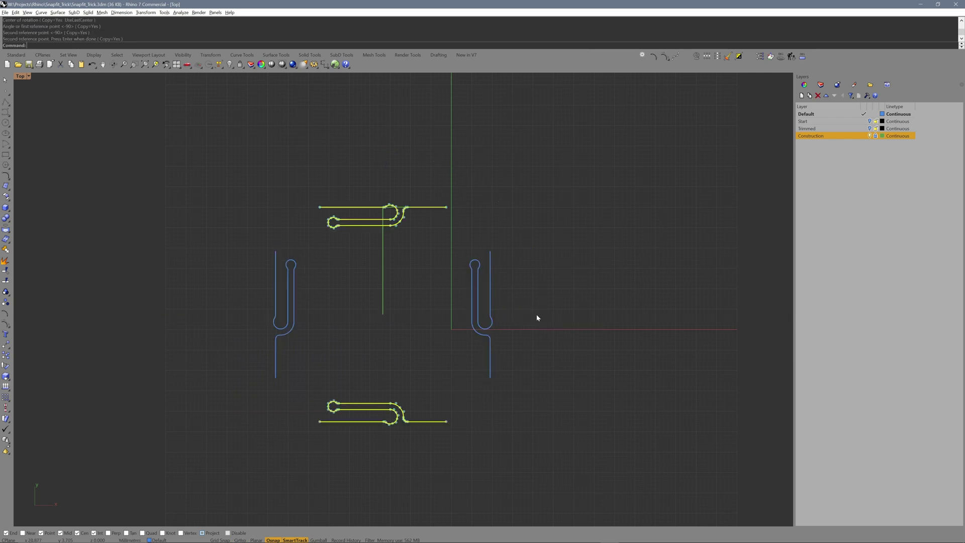
pyautogui.press('Return')
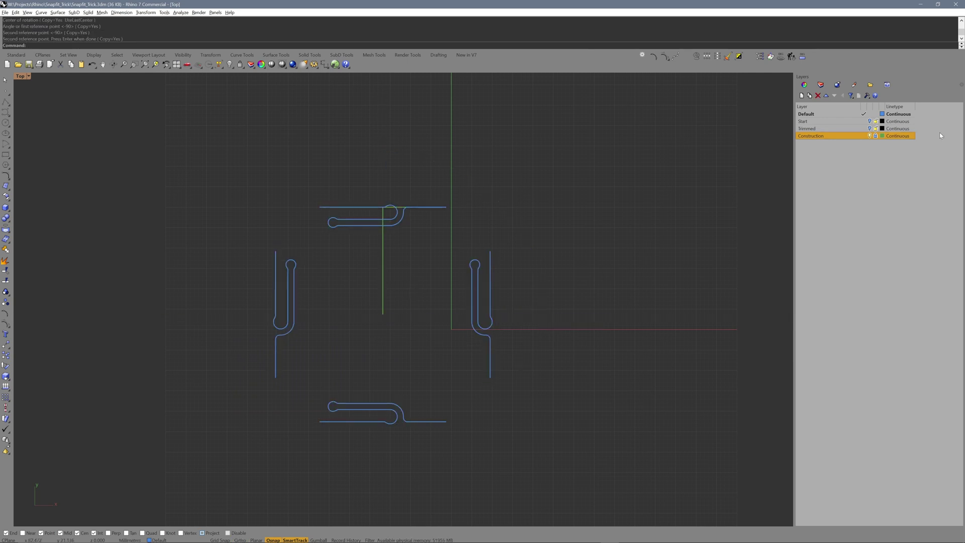
pyautogui.click(870, 135)
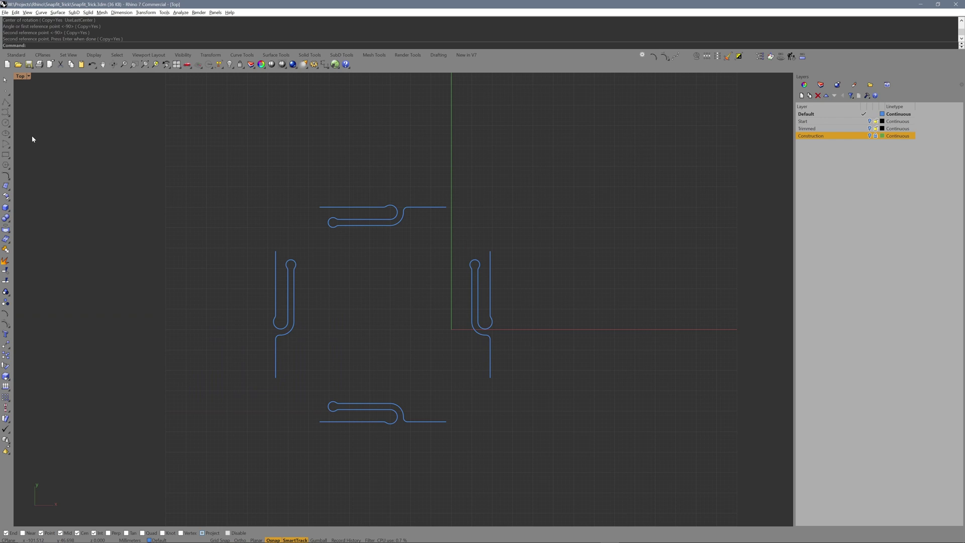
# - Draw an L-shaped corner line from the left clip's top end to the top clip's left end
pyautogui.click(6, 102)
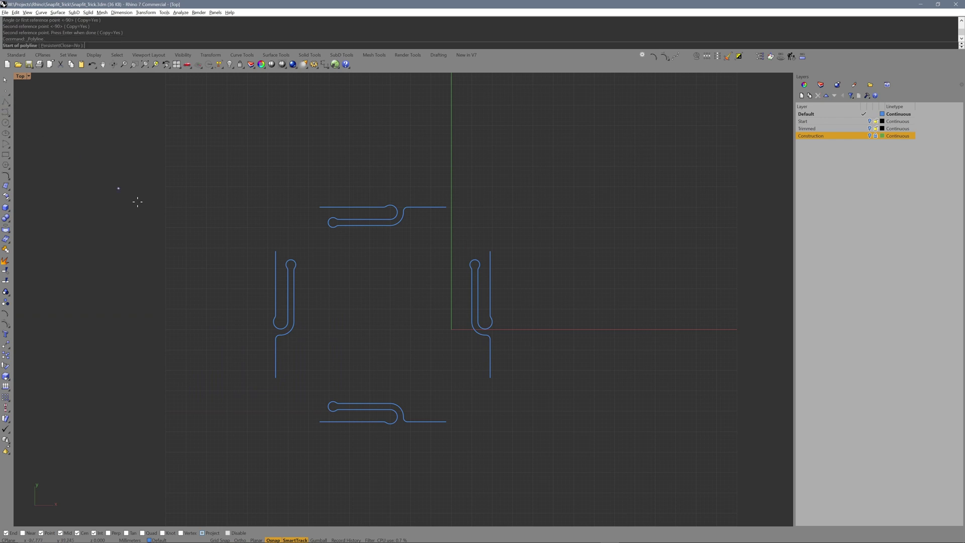
pyautogui.click(276, 251)
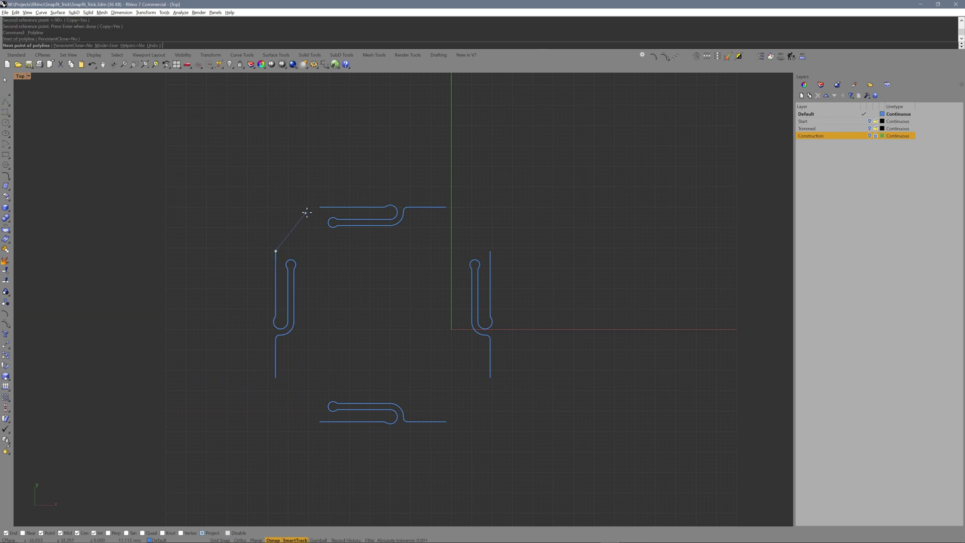
pyautogui.click(276, 207)
pyautogui.click(318, 216)
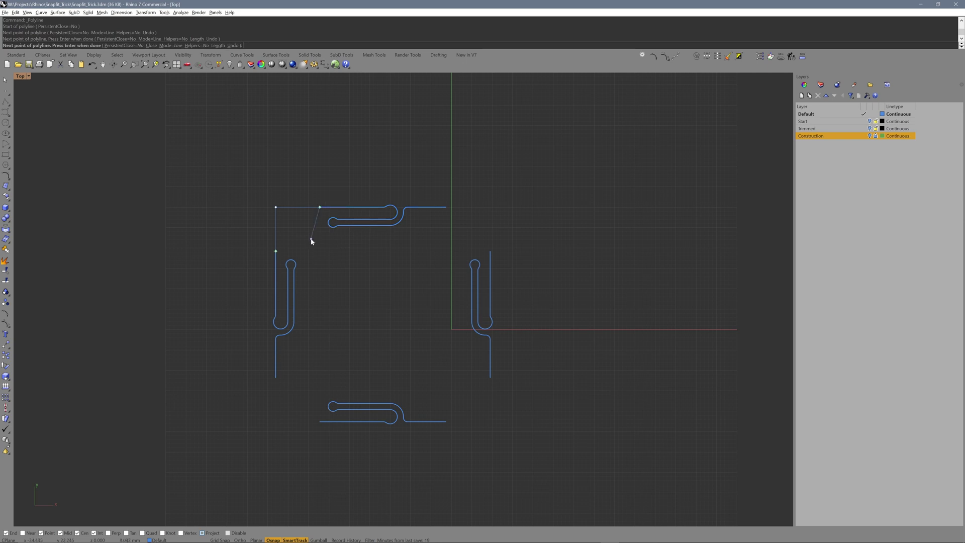
pyautogui.press('Return')
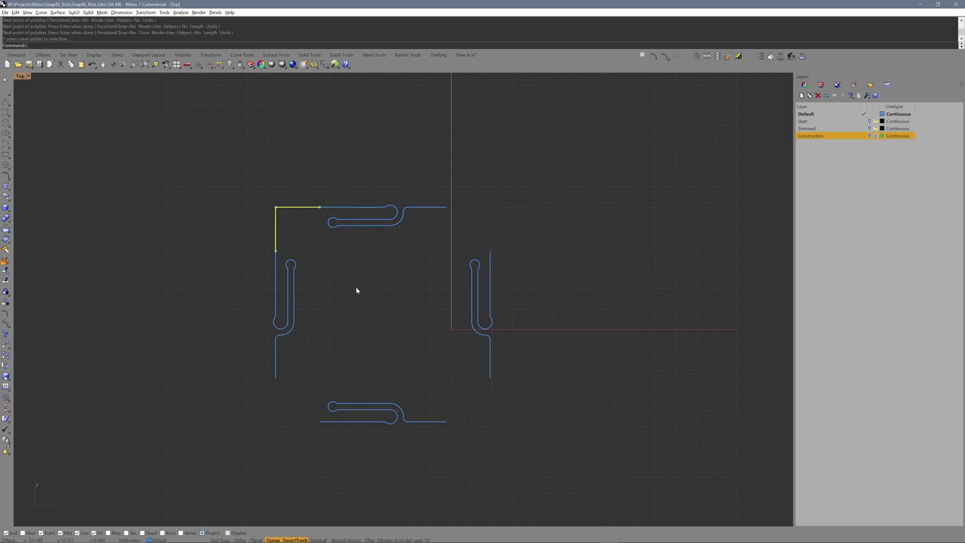
# - Polar-array the corner line 4 times over 360° about the guide's bottom end
pyautogui.click(870, 136)
pyautogui.write('Polara')
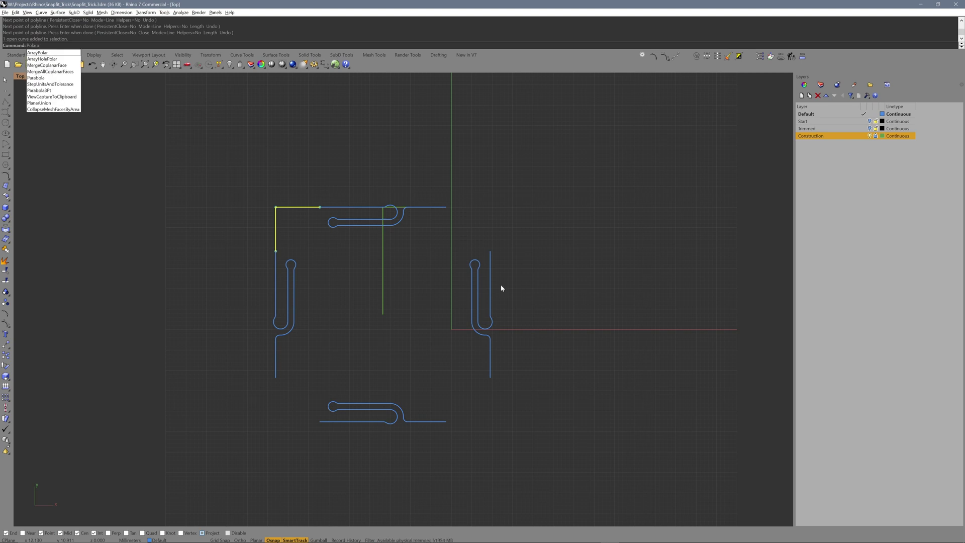
pyautogui.press('Return')
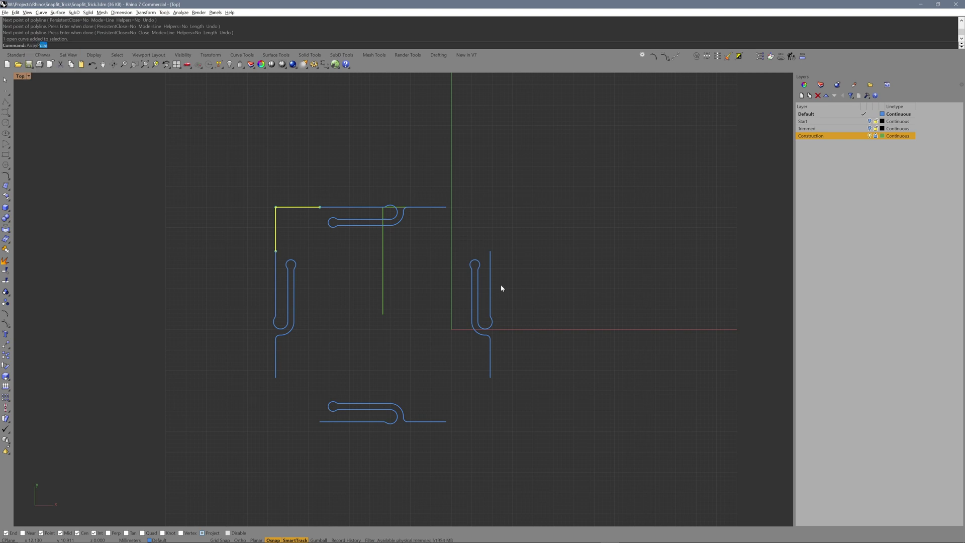
pyautogui.click(383, 314)
pyautogui.press('Return')
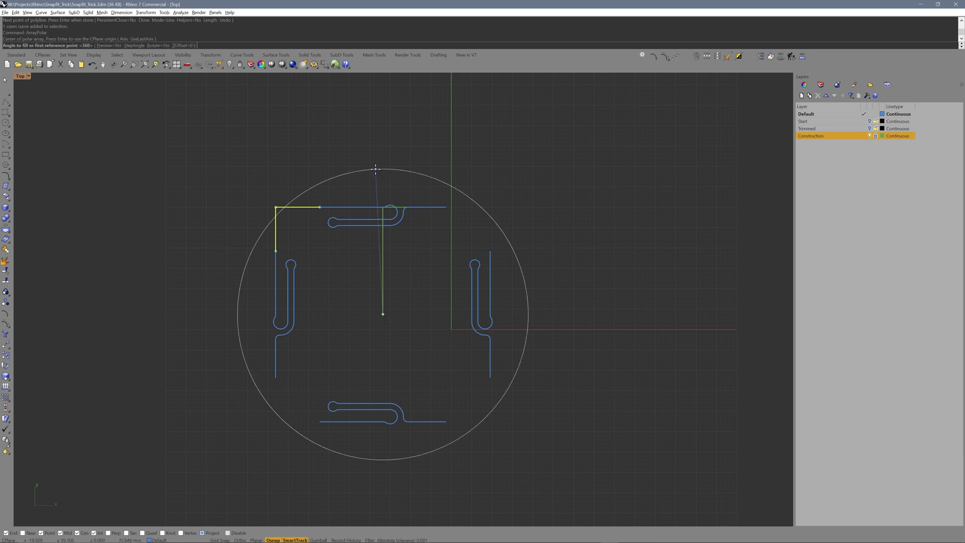
pyautogui.press('Return')
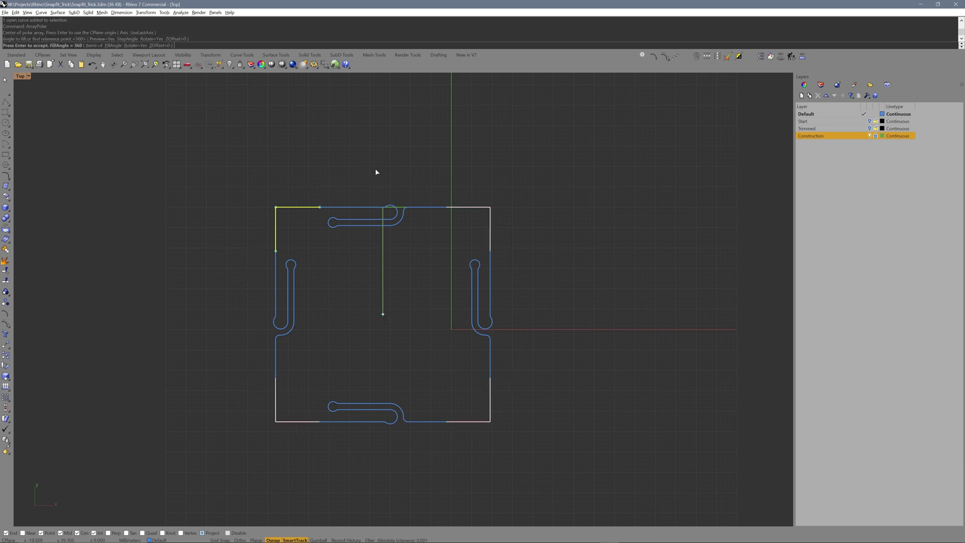
pyautogui.press('Return')
# - Join the eight square-outline curves into one closed curve
pyautogui.moveTo(418, 166); pyautogui.dragTo(202, 479)
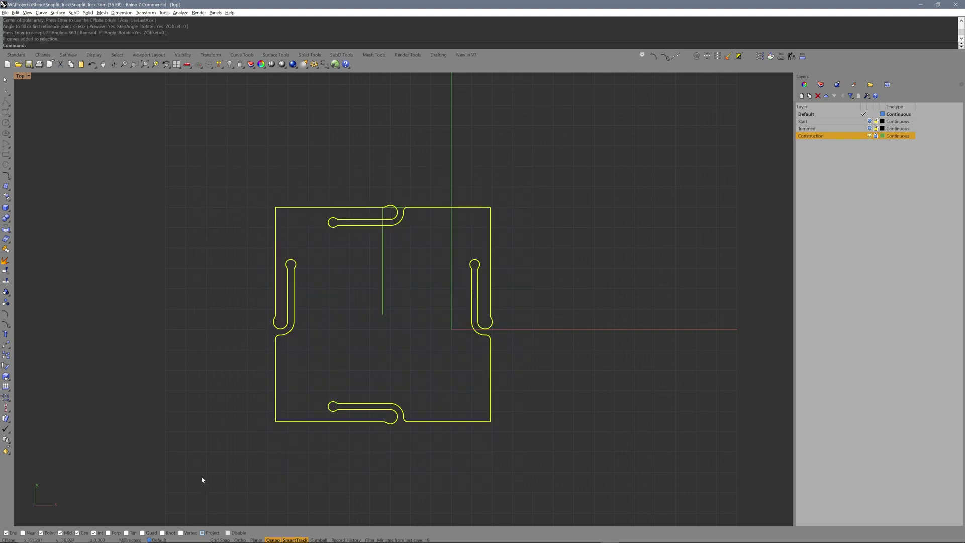
pyautogui.write('join')
pyautogui.press('Return')
# - Extrude the outline 2 mm into a plate and maximize the Perspective view
pyautogui.hotkey('ctrl', 'm')
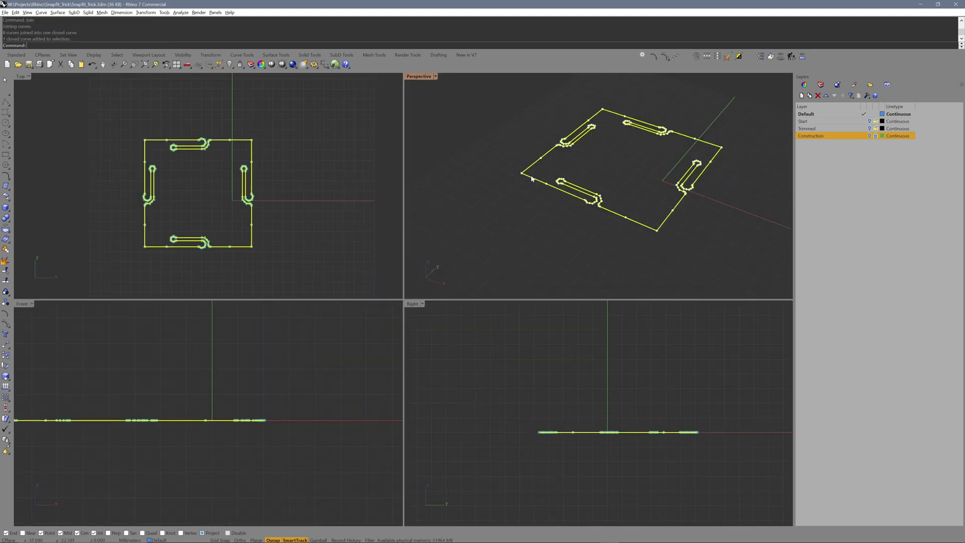
pyautogui.write('ExtrudeCrv')
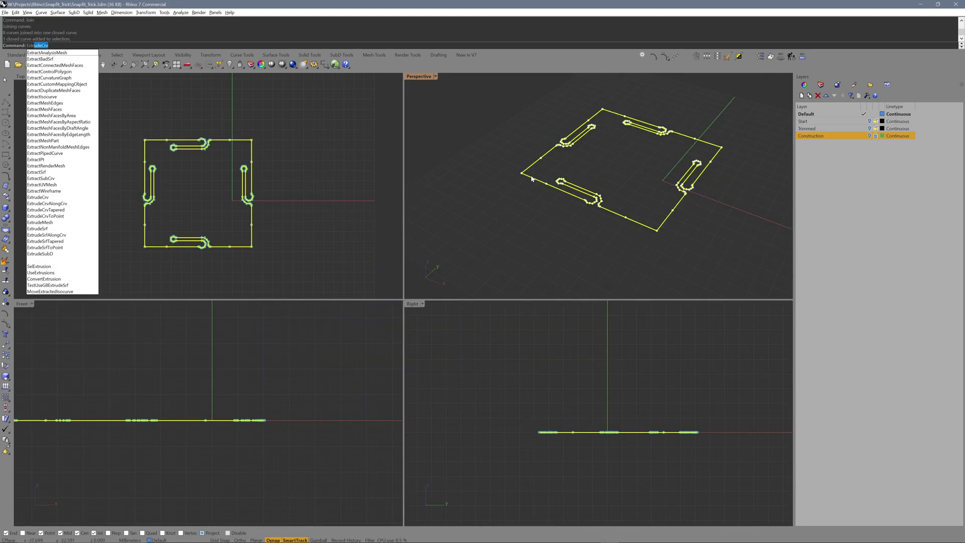
pyautogui.press('Return')
pyautogui.press('Return')
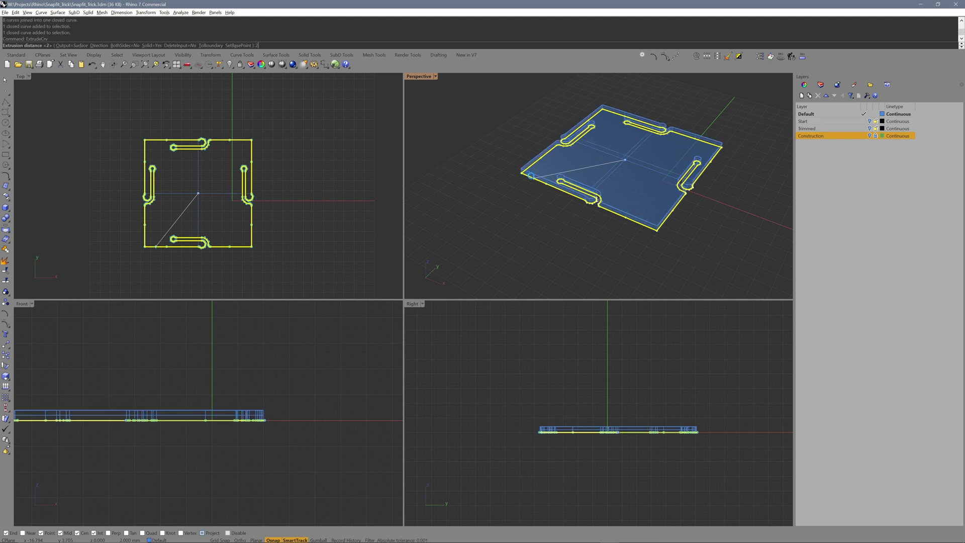
pyautogui.hotkey('ctrl', 'm')
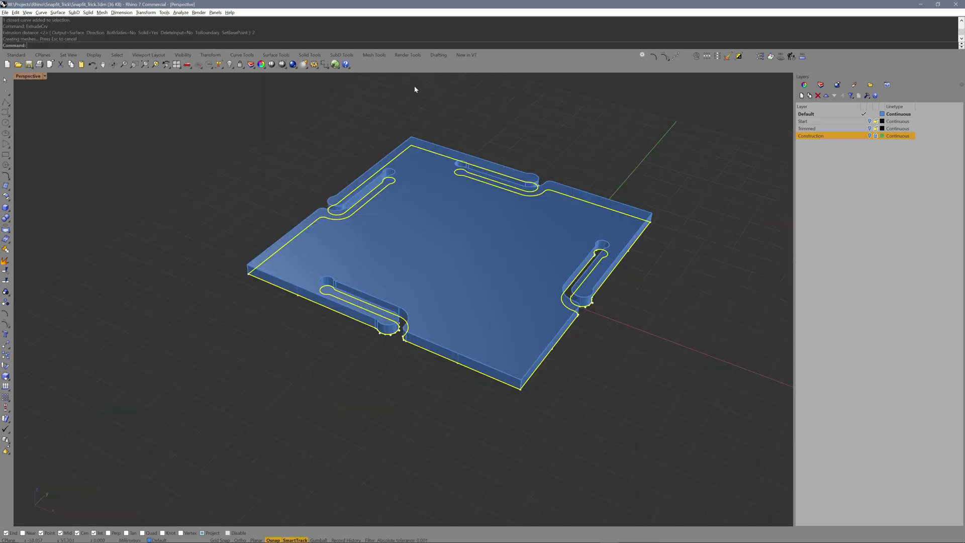